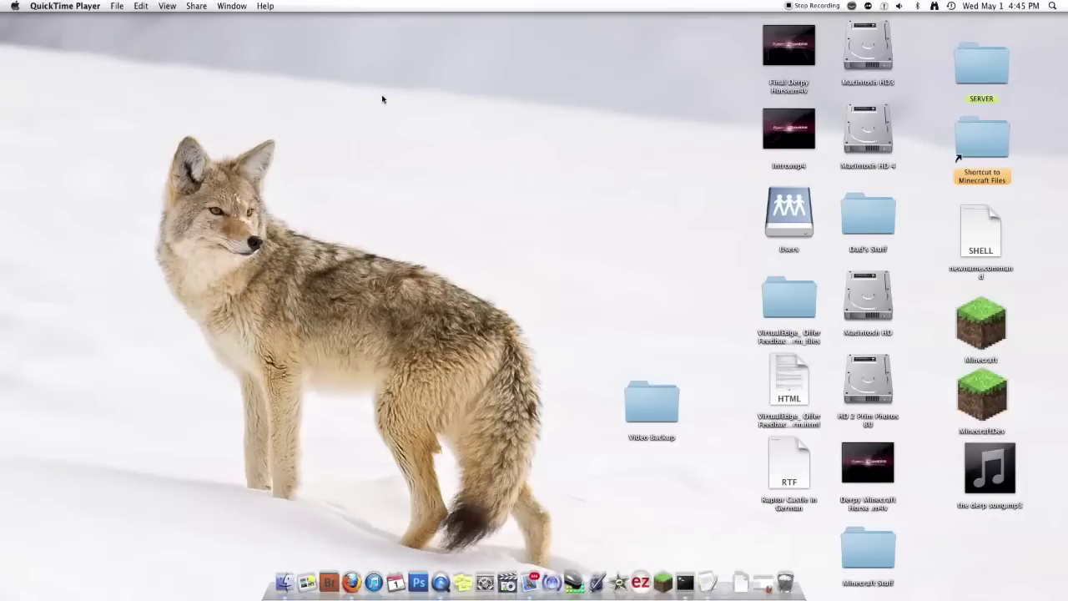
# - In Firefox, download the latest universal Minecraft Forge build, skipping the ad page and opening the zip with Archive Utility
pyautogui.click(293, 583)
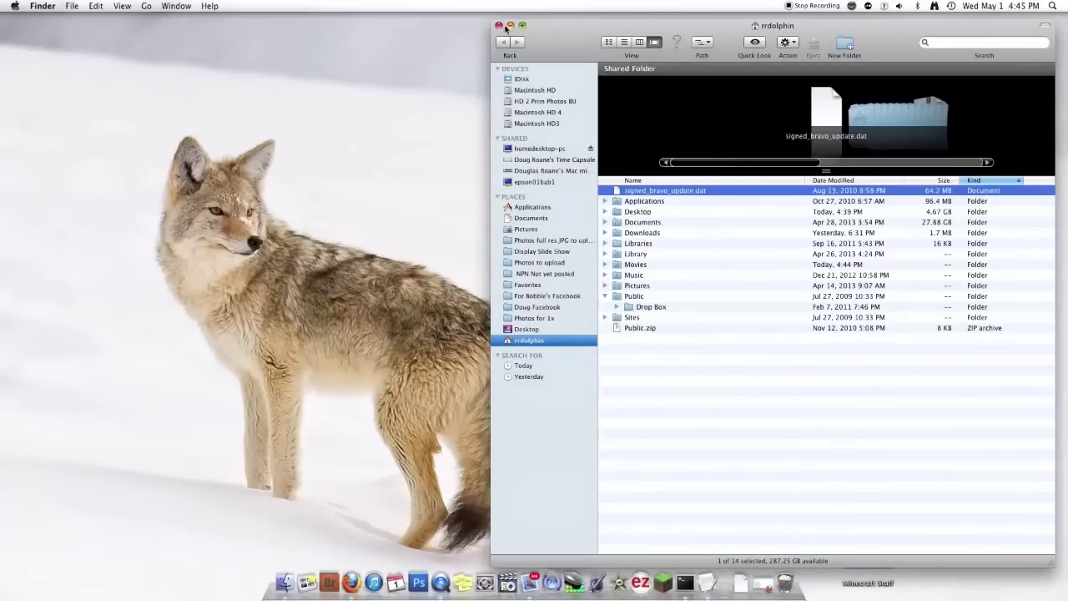
pyautogui.click(499, 26)
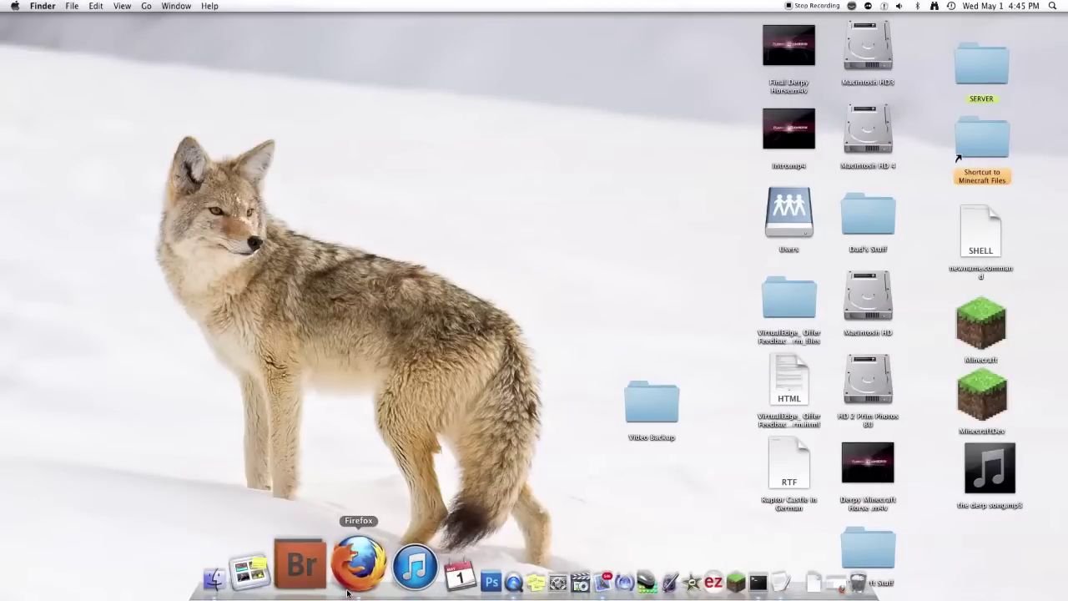
pyautogui.click(349, 584)
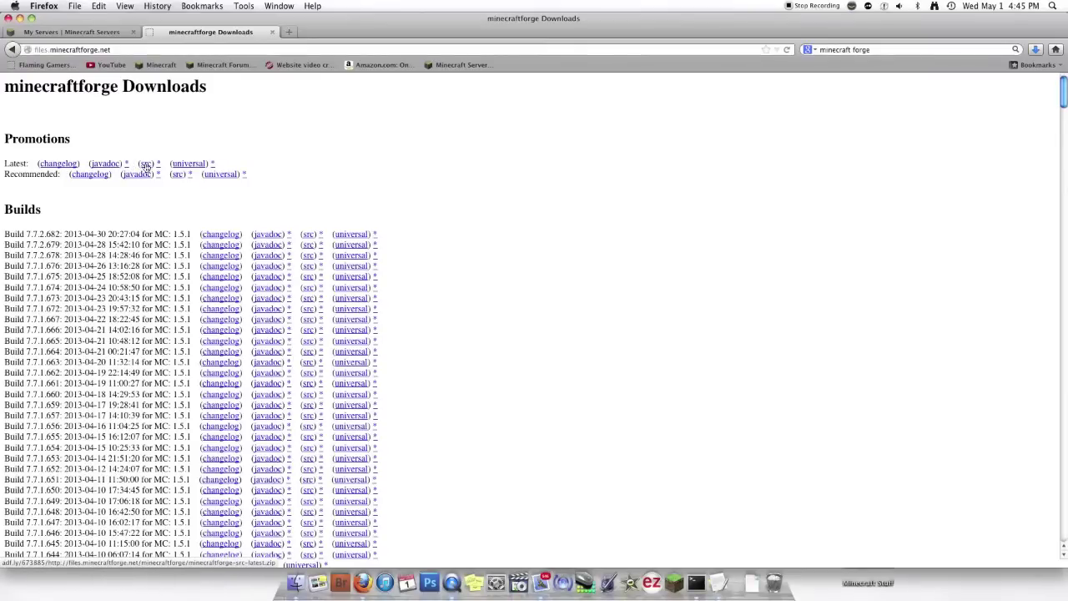
pyautogui.click(190, 166)
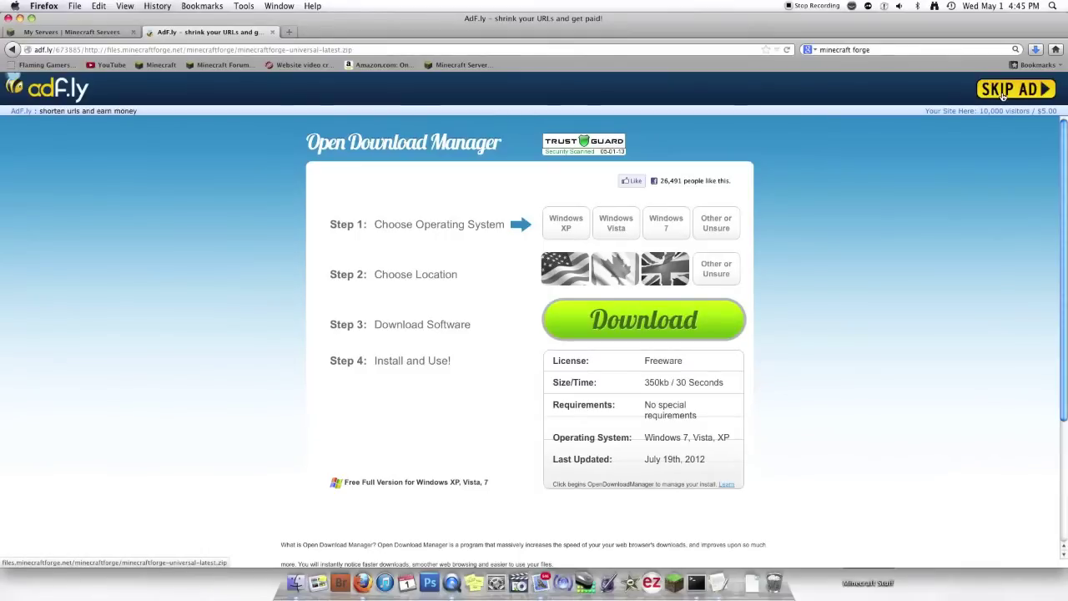
pyautogui.click(1003, 95)
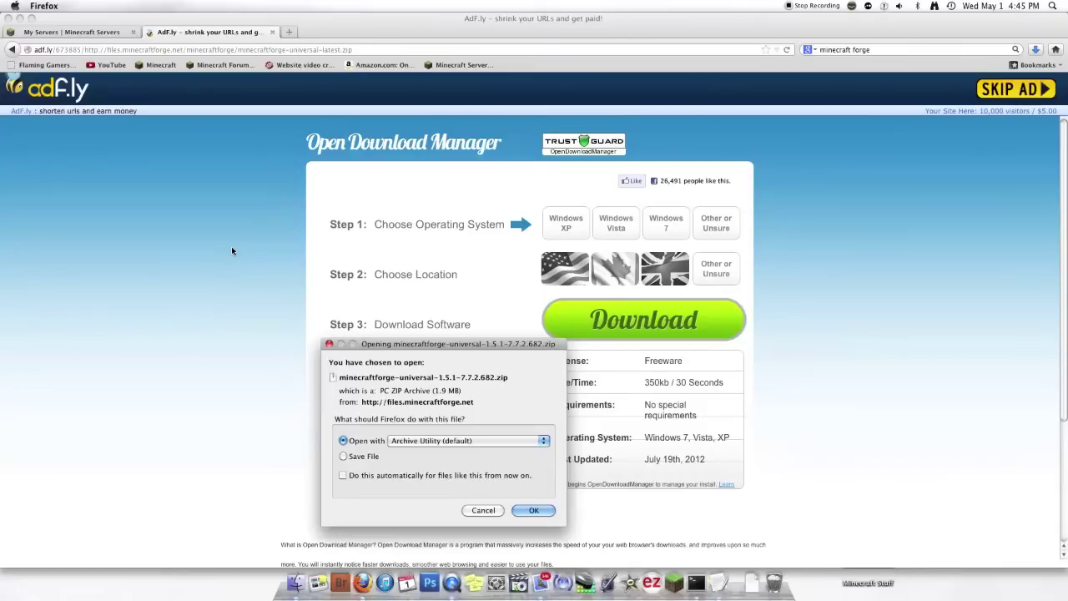
pyautogui.click(532, 509)
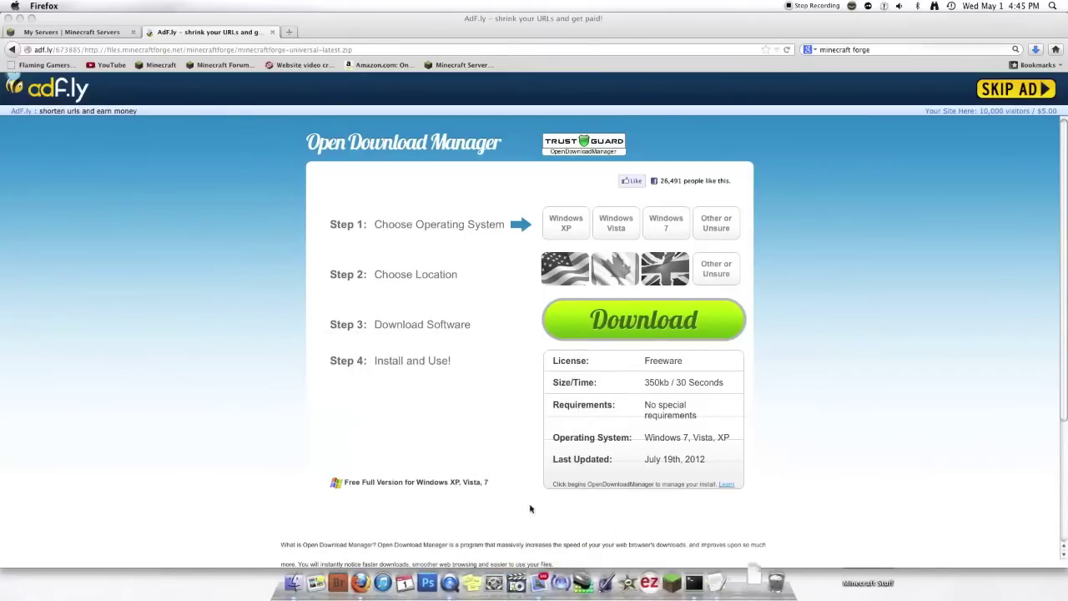
# - Extract the minecraftforge-universal-1.5.1-7.7.2.682 zip in Downloads and move the extracted folder to the desktop
pyautogui.click(21, 28)
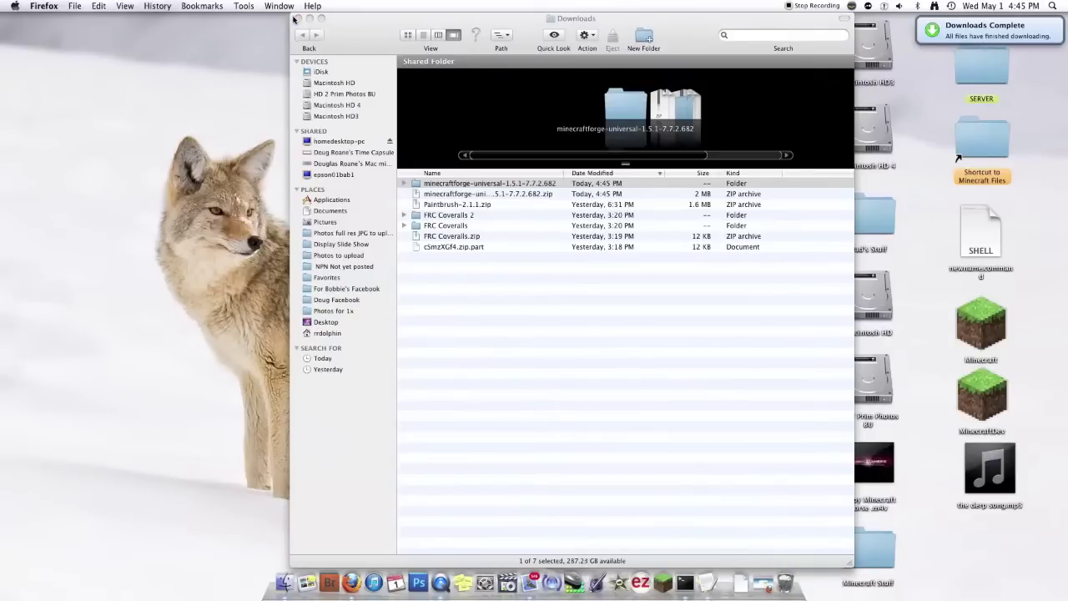
pyautogui.doubleClick(489, 194)
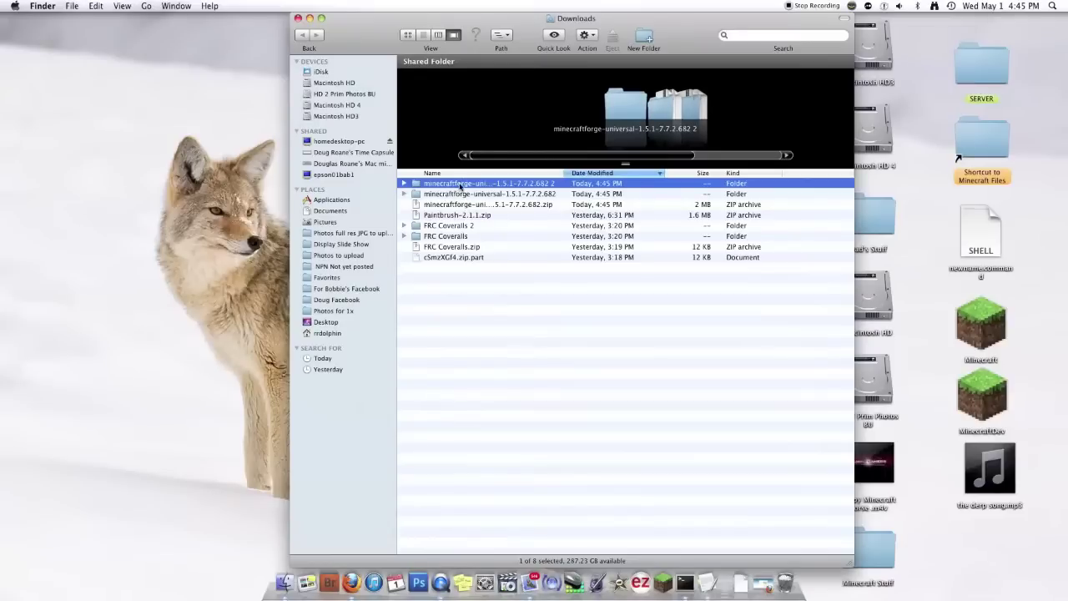
pyautogui.moveTo(459, 185); pyautogui.dragTo(146, 218)
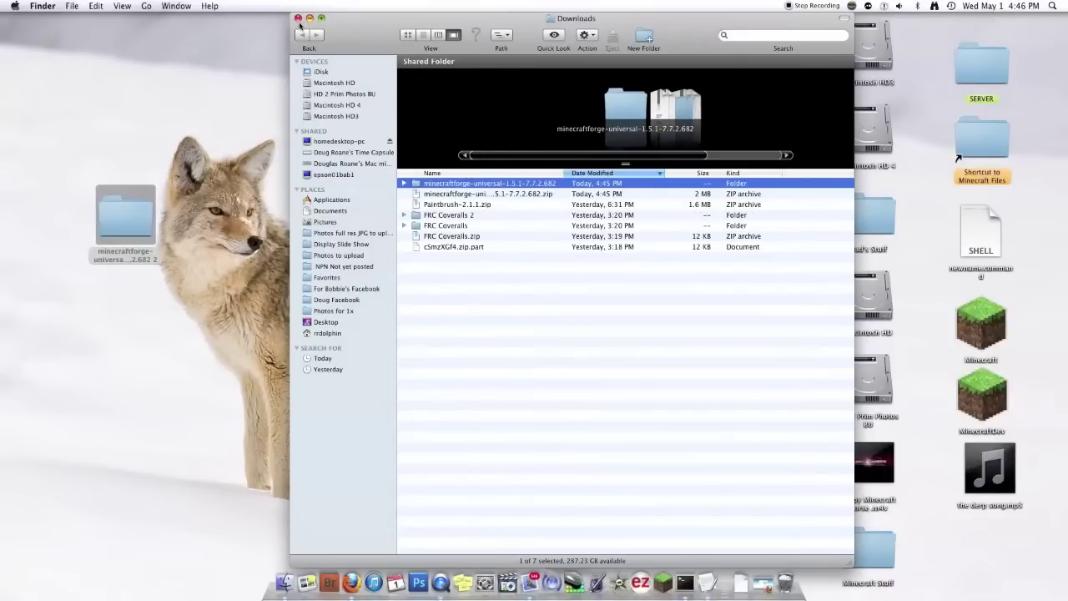
pyautogui.click(297, 20)
# - In Finder, open the home folder's Library/Application Support/minecraft/bin folder
pyautogui.click(287, 571)
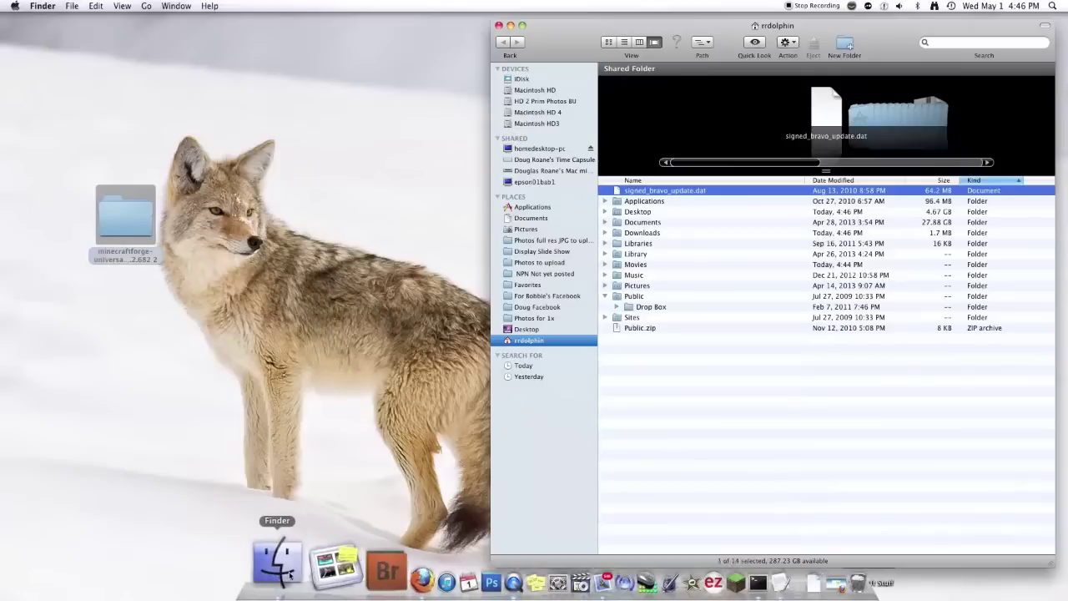
pyautogui.click(990, 42)
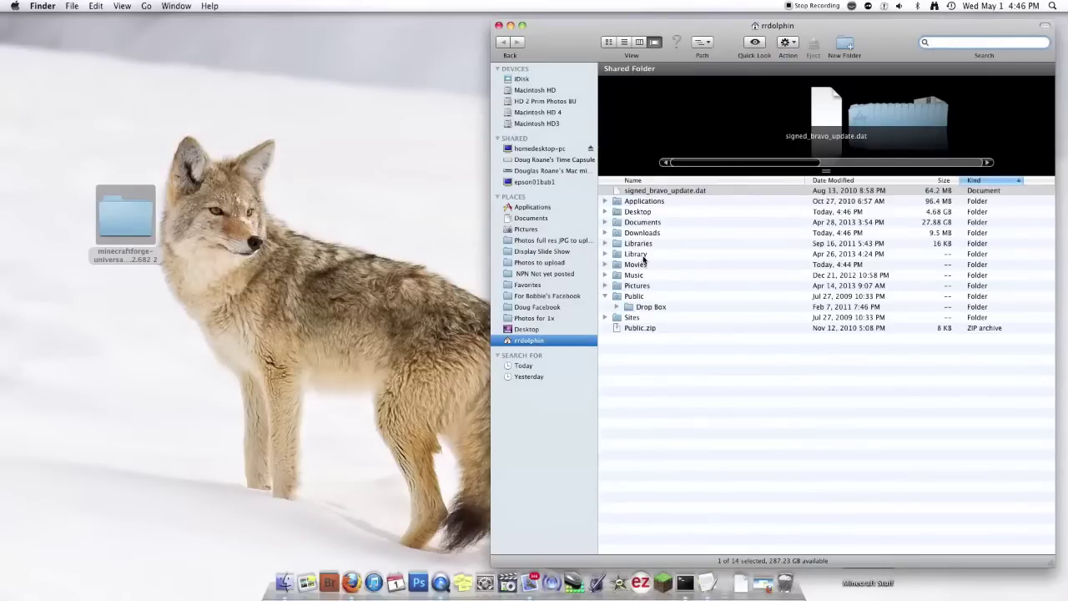
pyautogui.doubleClick(641, 255)
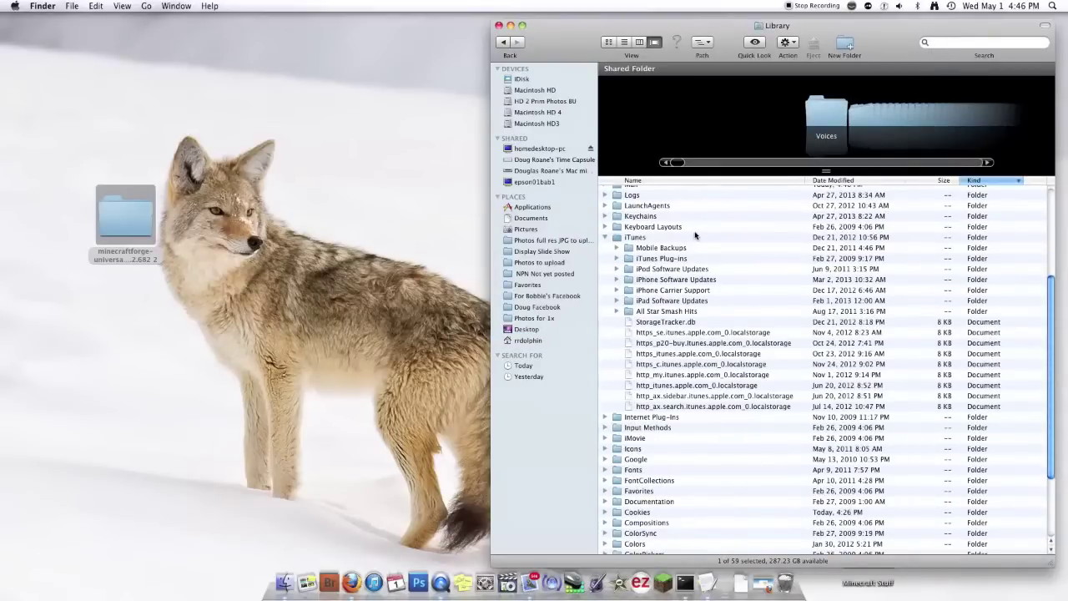
pyautogui.scroll(5, 784, 424)
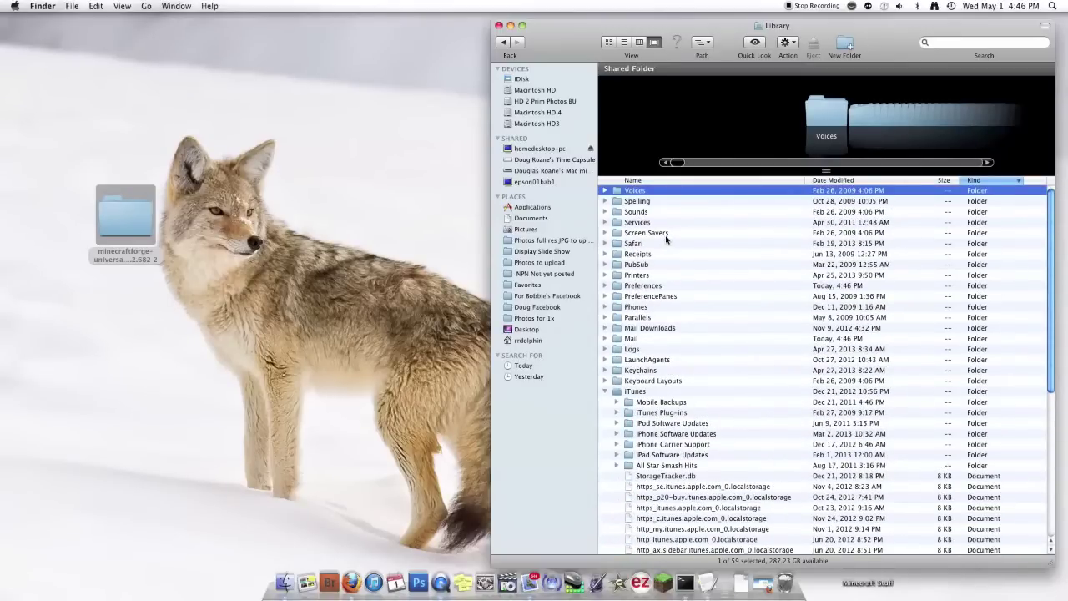
pyautogui.scroll(-10, 666, 239)
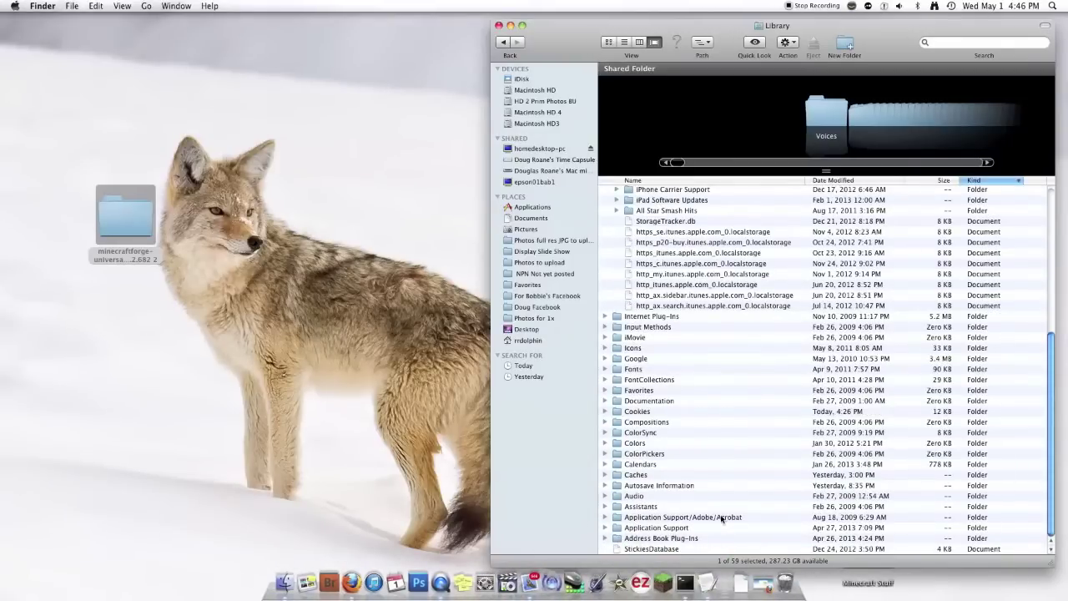
pyautogui.doubleClick(631, 528)
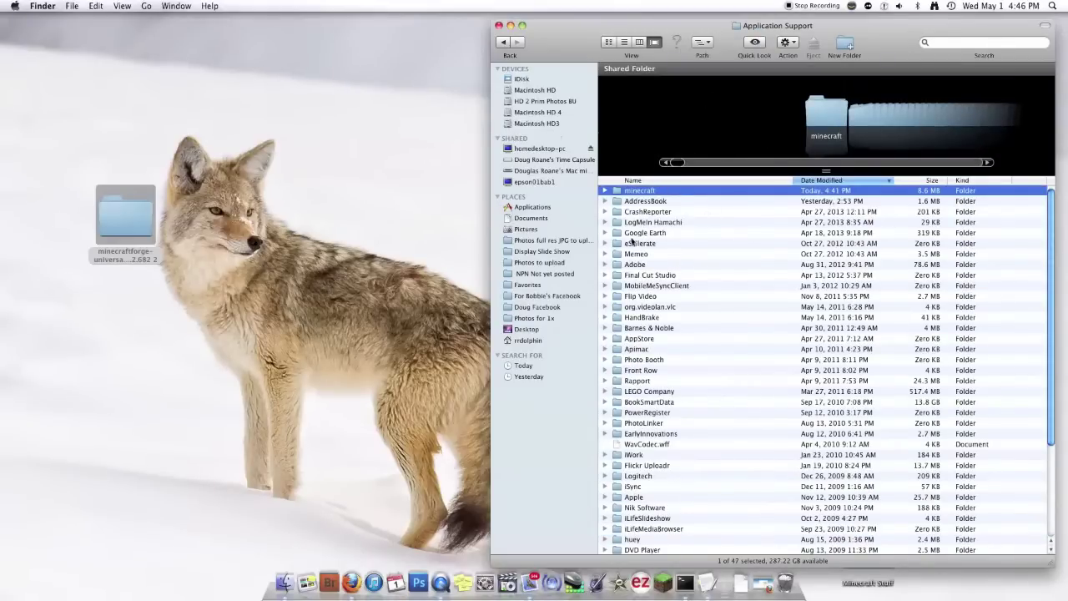
pyautogui.doubleClick(652, 193)
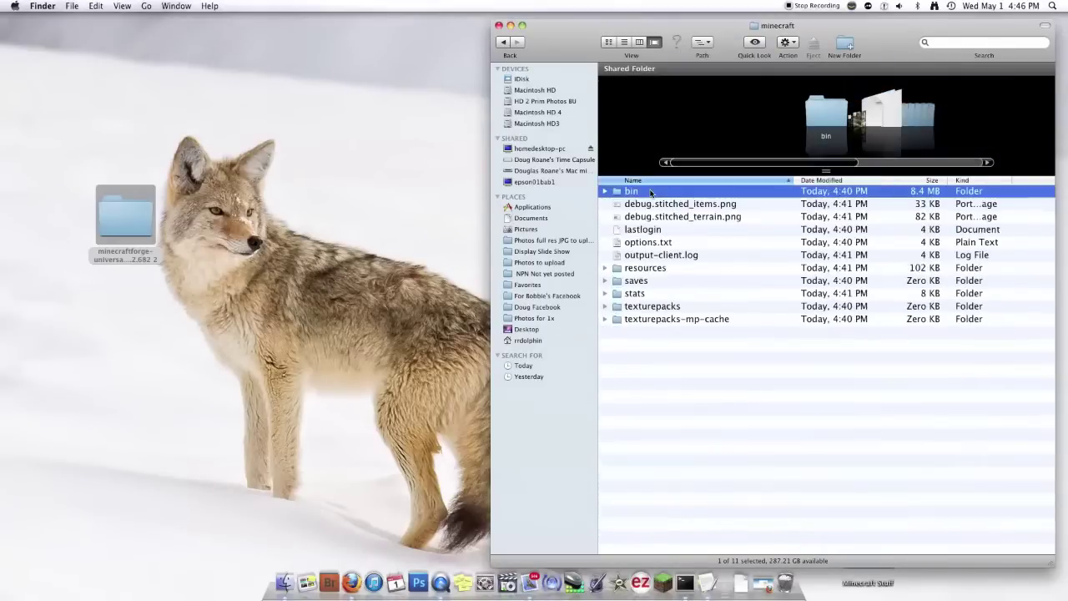
pyautogui.moveTo(554, 49); pyautogui.dragTo(442, 40)
pyautogui.doubleClick(510, 184)
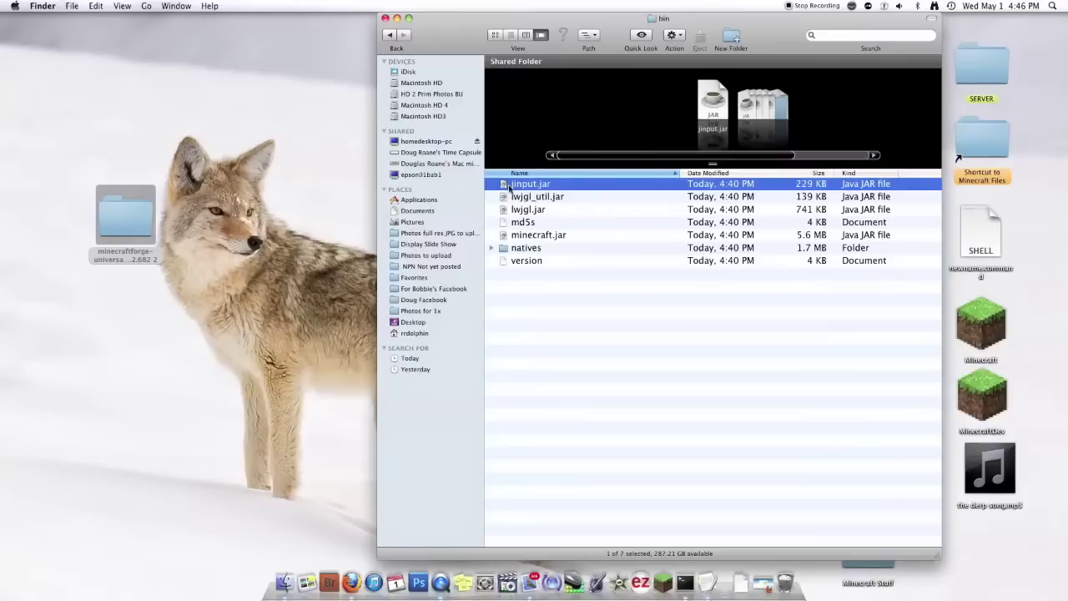
# - Rename minecraft.jar to minecraft.jar.zip through its file info, accepting the .zip extension
pyautogui.click(551, 236)
pyautogui.rightClick(551, 236)
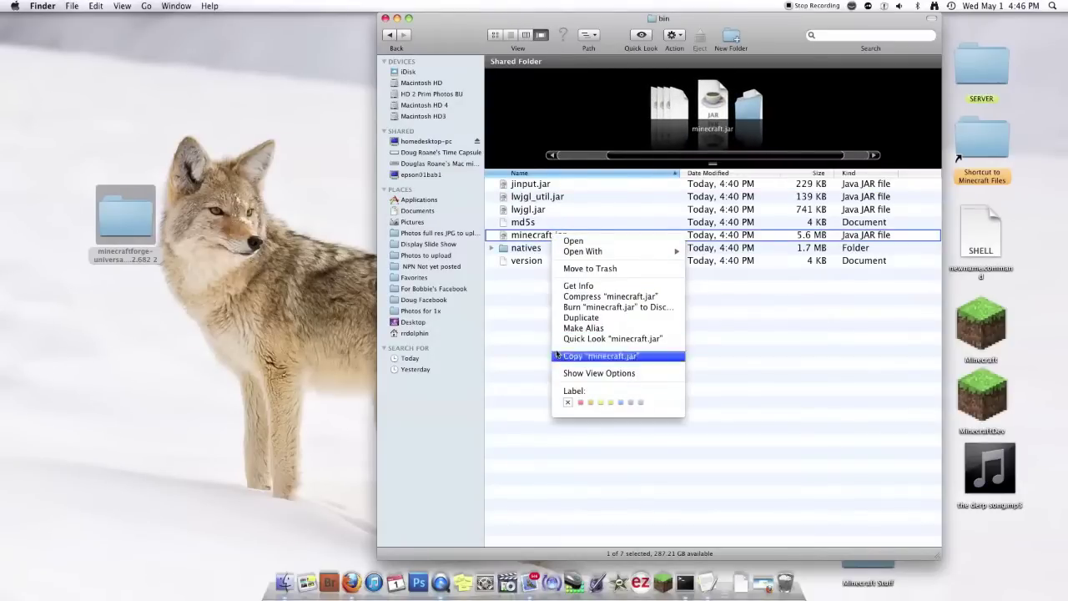
pyautogui.click(576, 285)
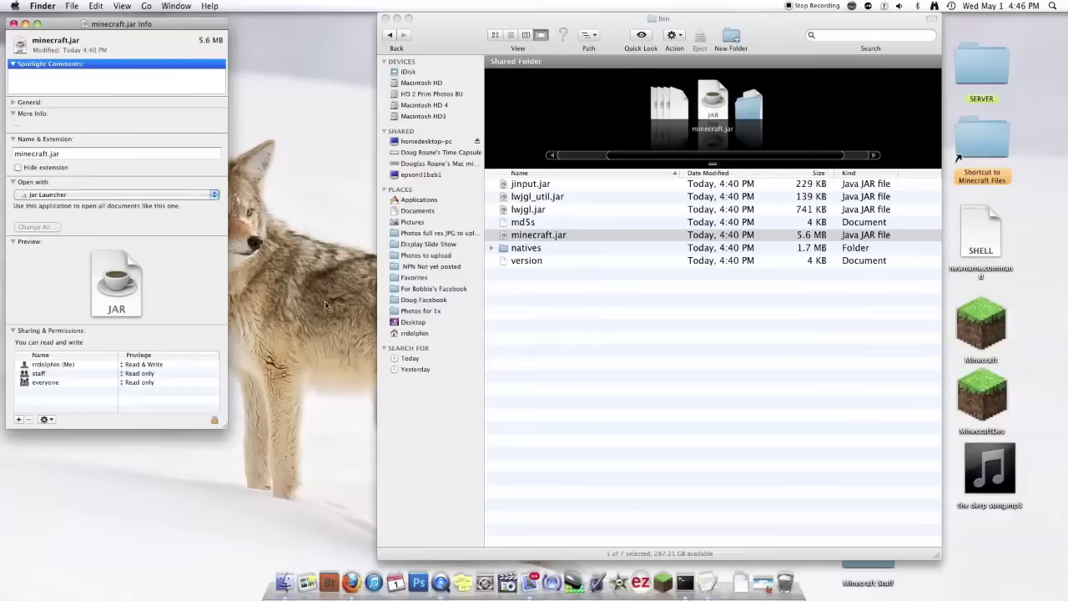
pyautogui.click(69, 153)
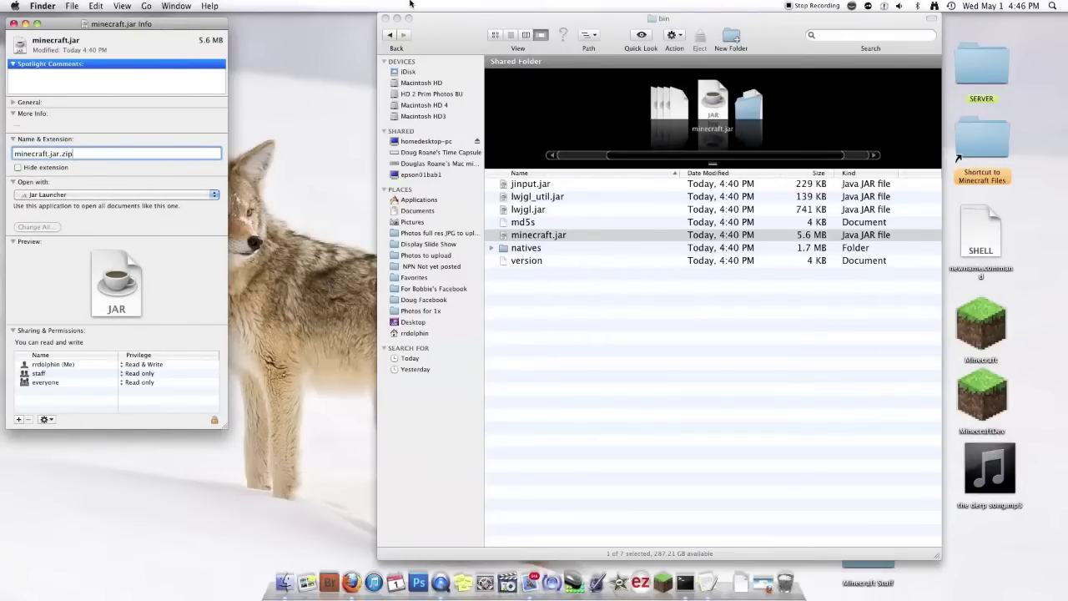
pyautogui.press('Return')
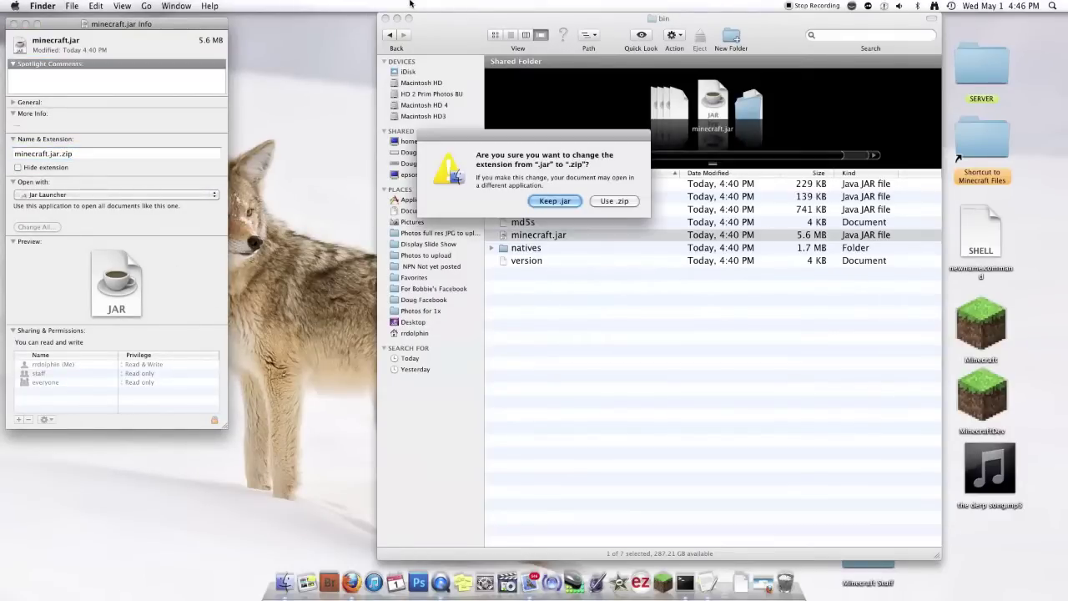
pyautogui.click(609, 202)
pyautogui.click(13, 23)
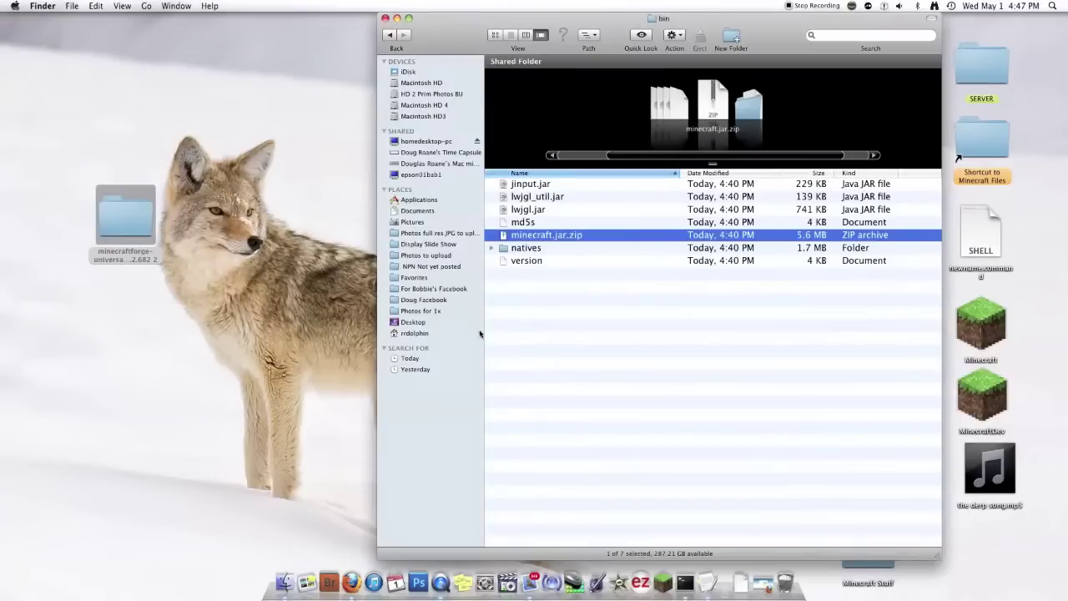
# - Extract minecraft.jar.zip into a minecraft.jar folder and move the zip archive to the Trash
pyautogui.click(569, 302)
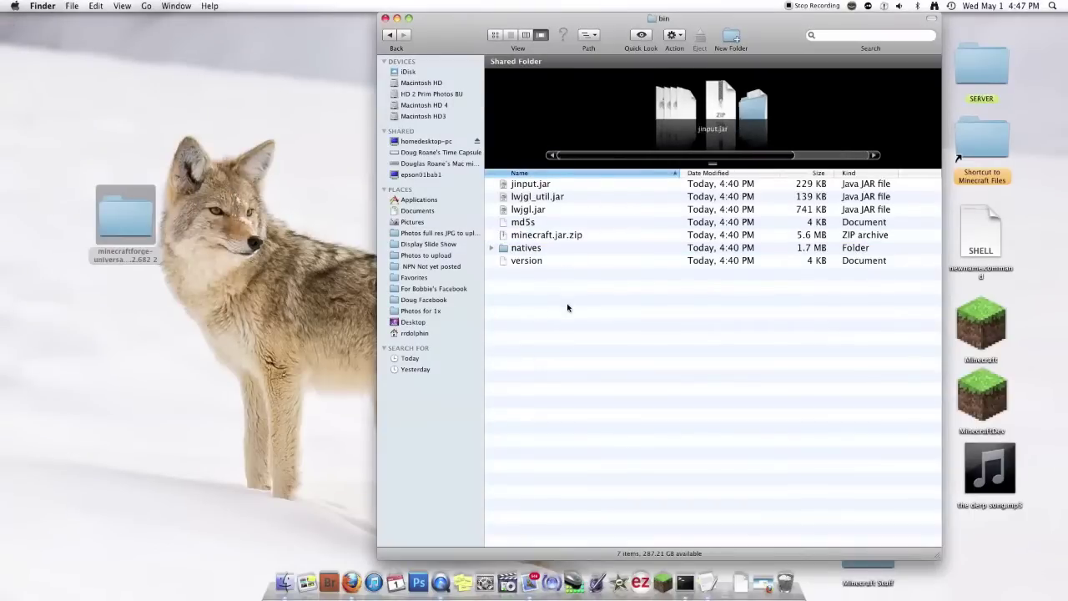
pyautogui.doubleClick(547, 236)
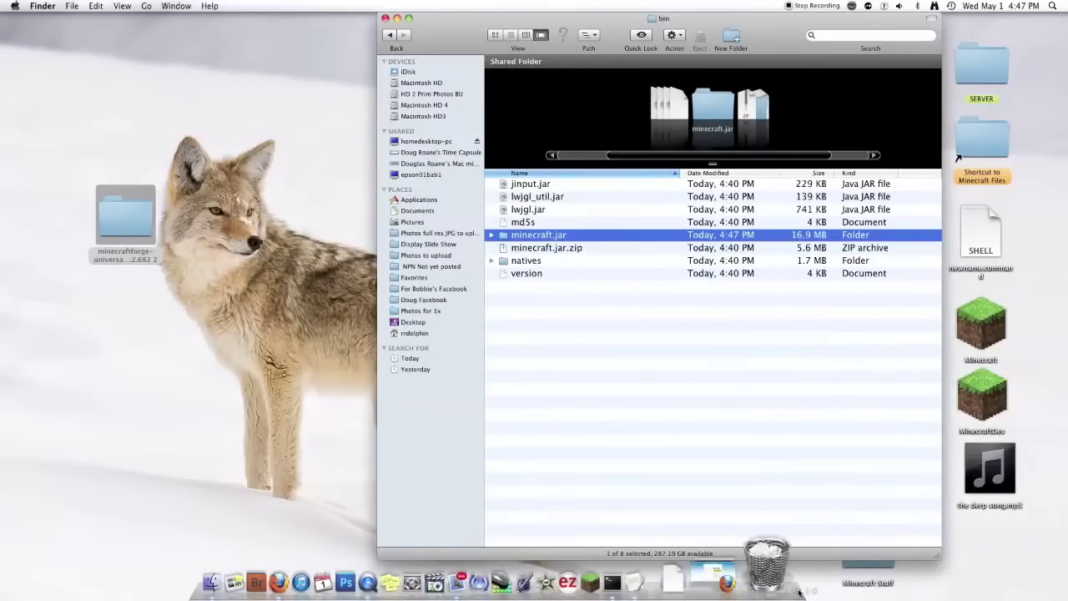
pyautogui.moveTo(798, 593); pyautogui.dragTo(797, 584)
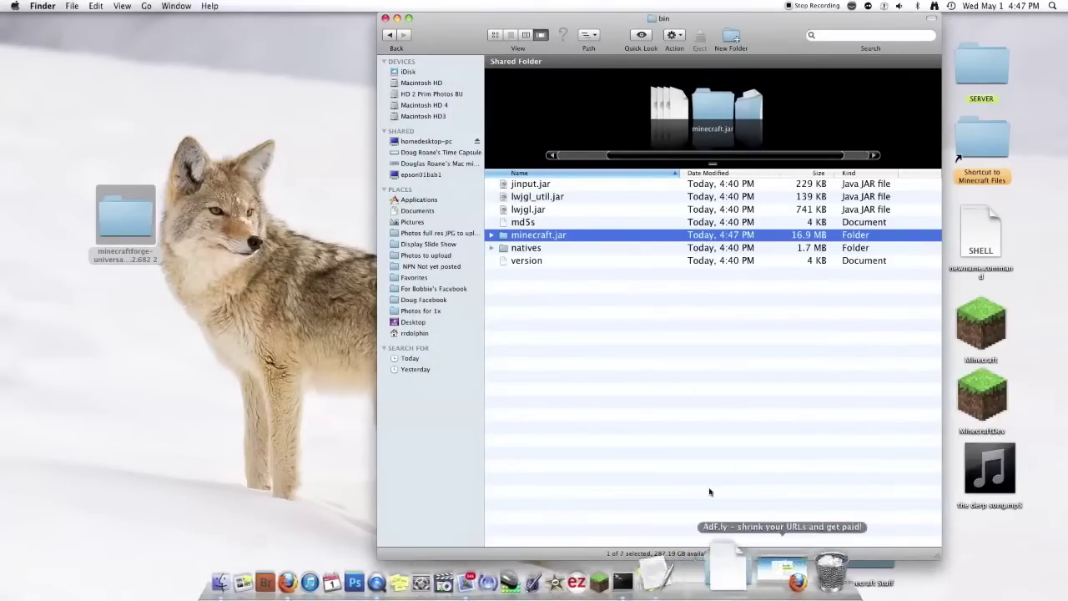
# - Sort the contents of the extracted minecraft.jar folder by kind and move its META-INF folder to the Trash
pyautogui.doubleClick(560, 237)
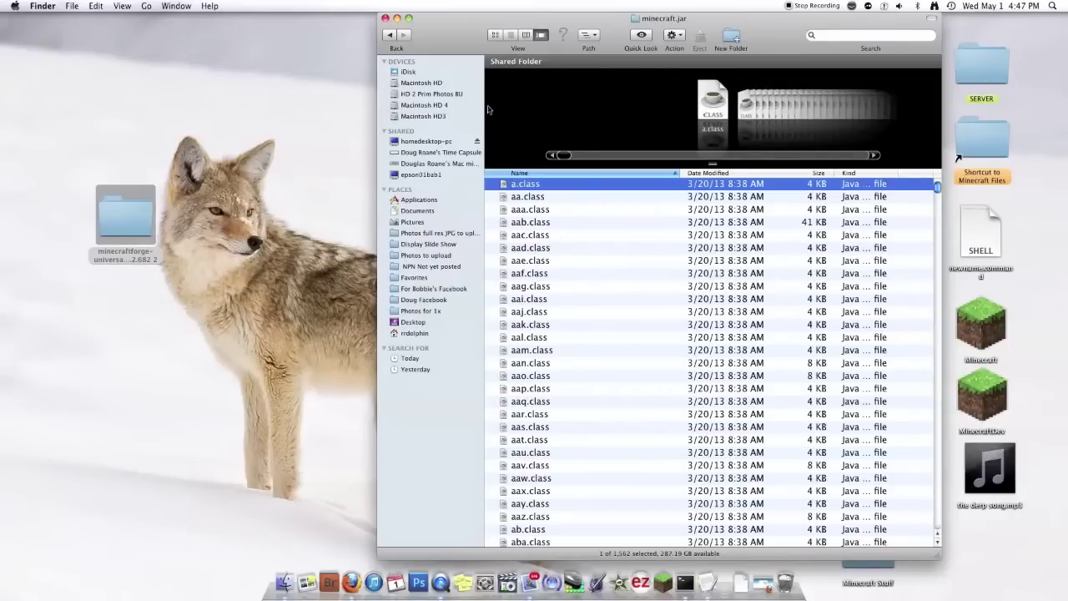
pyautogui.scroll(-10, 565, 269)
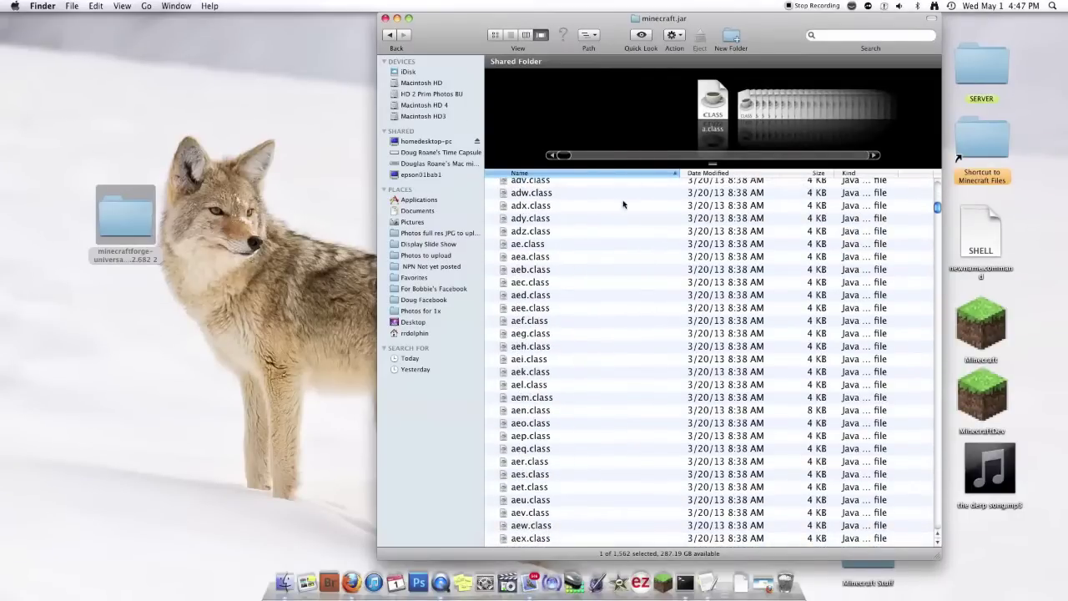
pyautogui.scroll(4, 640, 210)
pyautogui.click(869, 173)
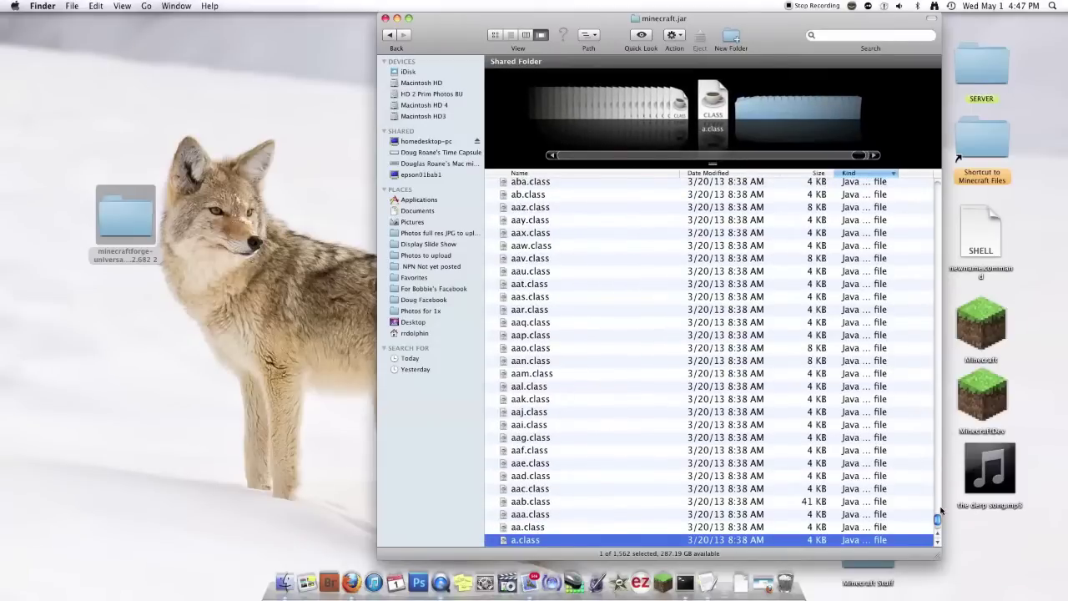
pyautogui.moveTo(936, 519); pyautogui.dragTo(936, 185)
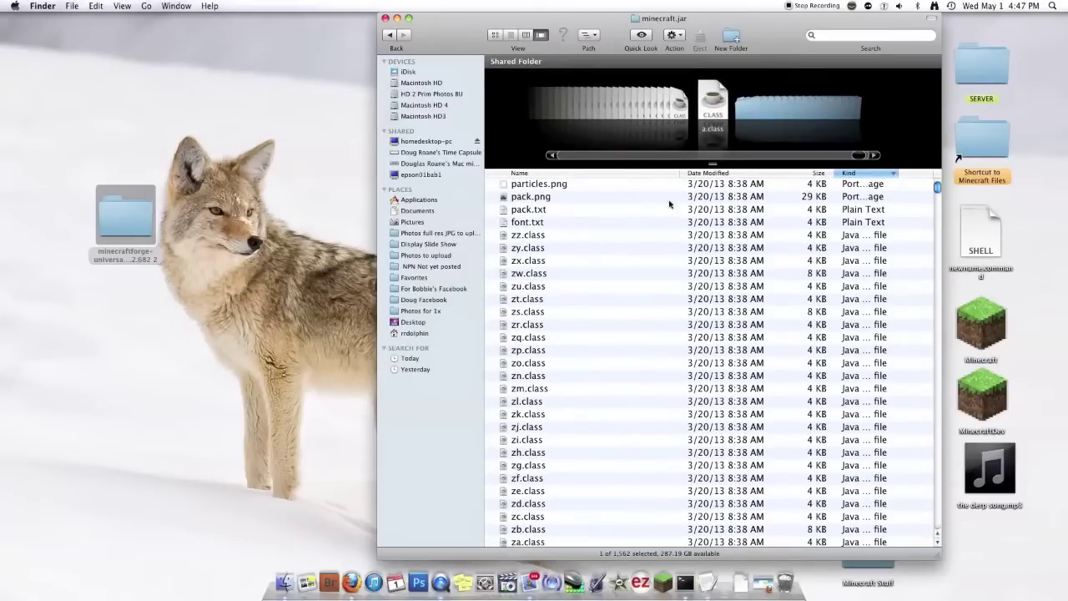
pyautogui.scroll(-15, 657, 263)
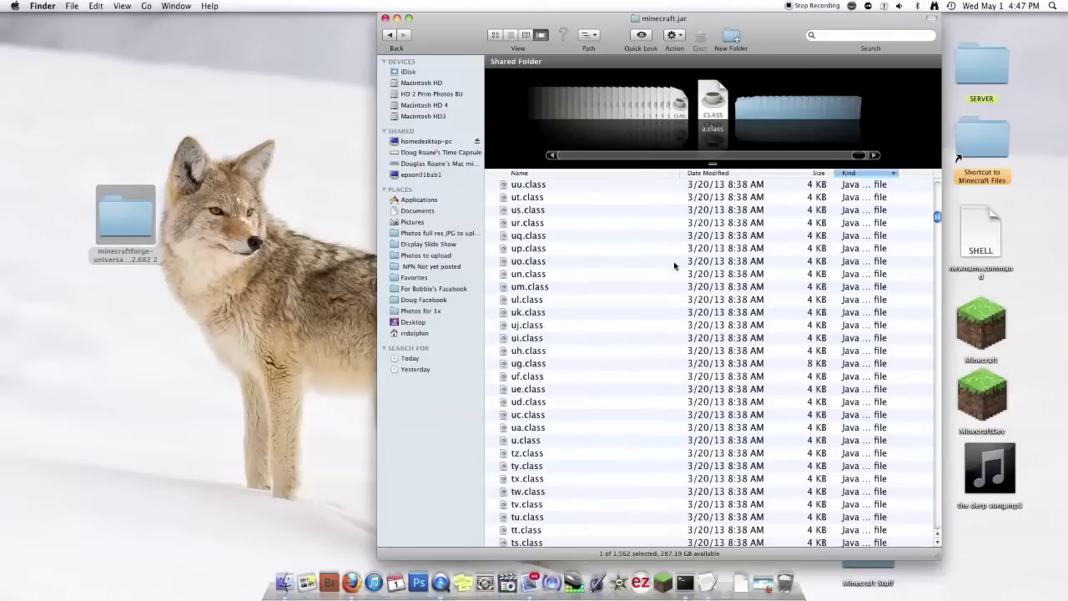
pyautogui.scroll(-20, 668, 248)
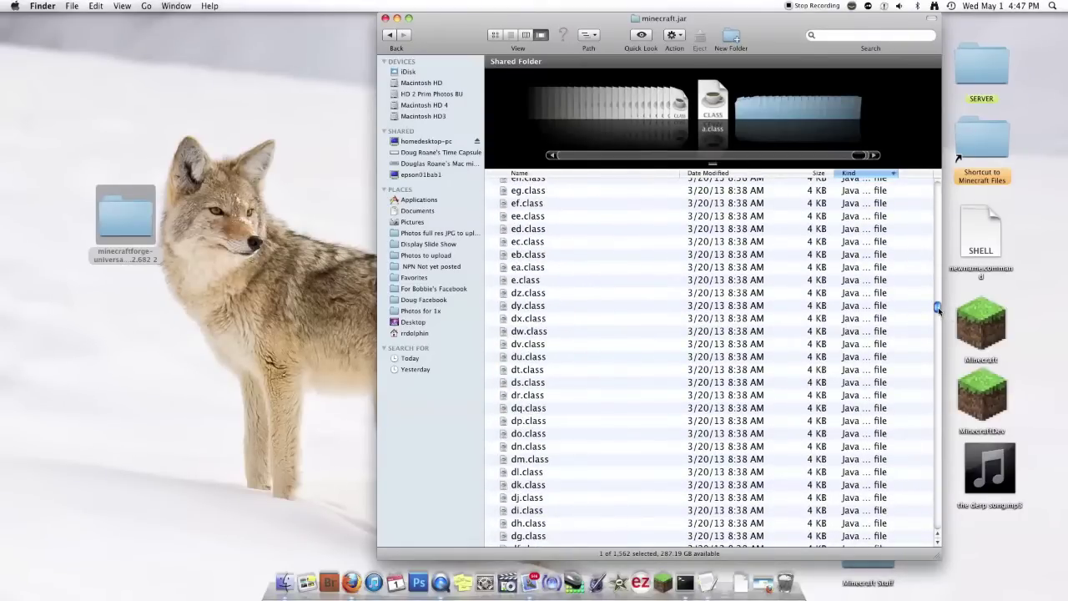
pyautogui.moveTo(937, 308); pyautogui.dragTo(924, 533)
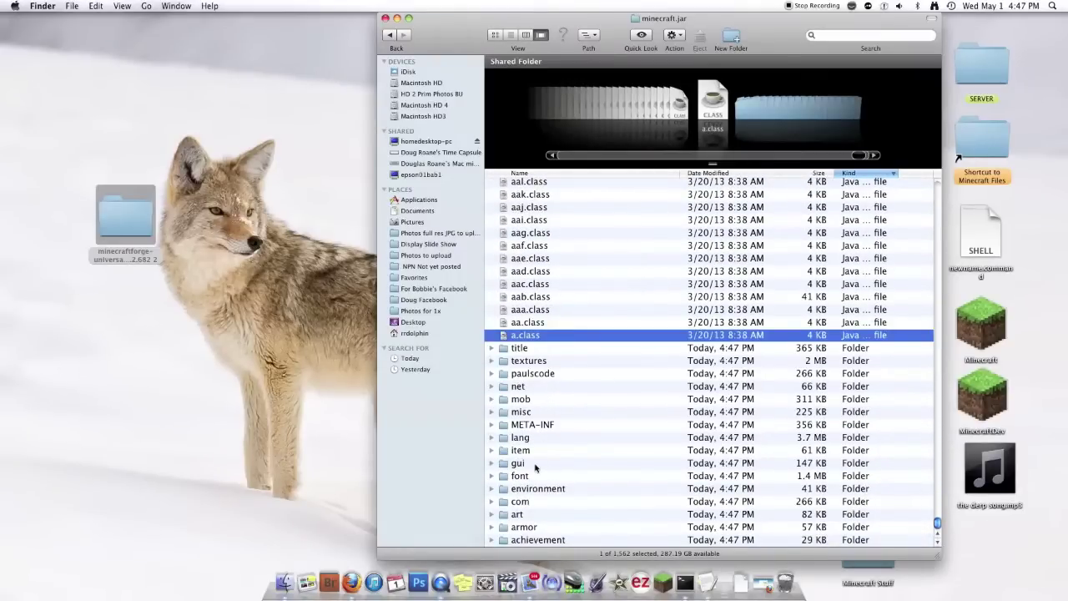
pyautogui.rightClick(537, 427)
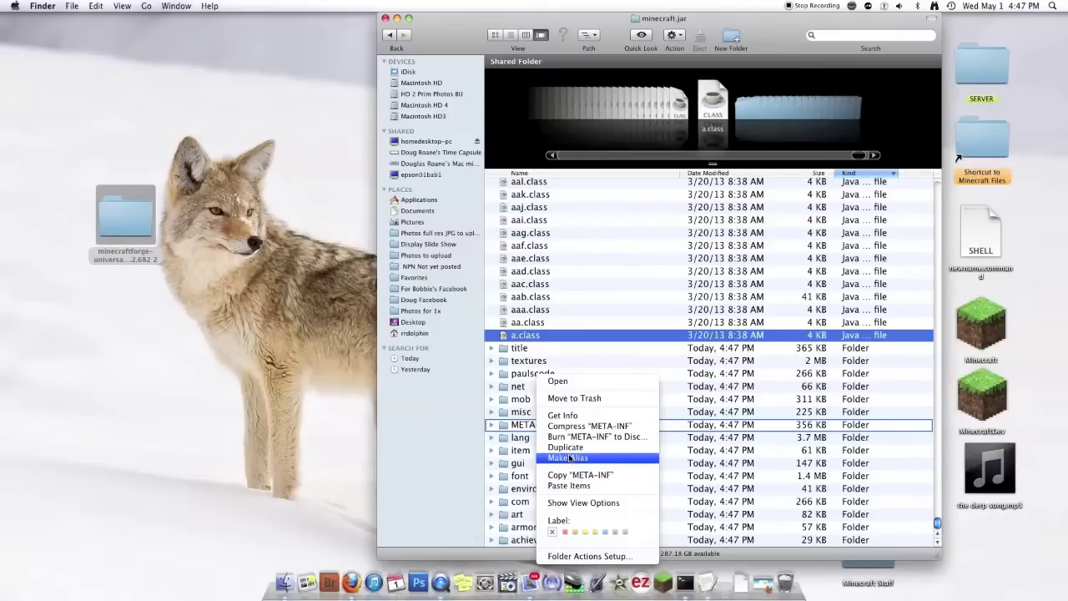
pyautogui.click(562, 395)
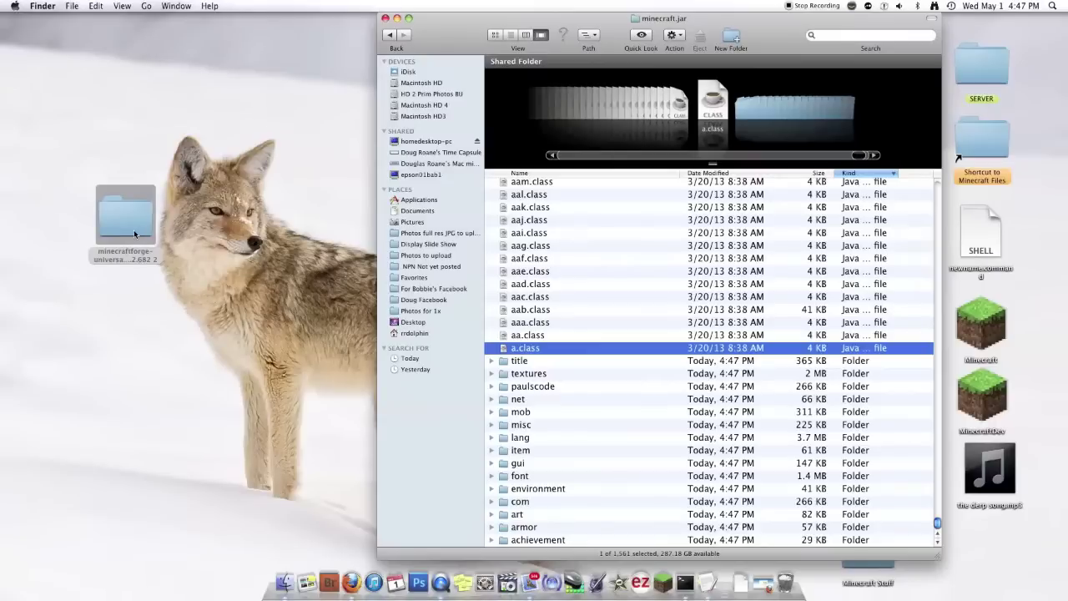
# - Open the minecraftforge-universal folder from the desktop, enlarge its window and place it side by side with the minecraft.jar window
pyautogui.click(127, 230)
pyautogui.doubleClick(128, 230)
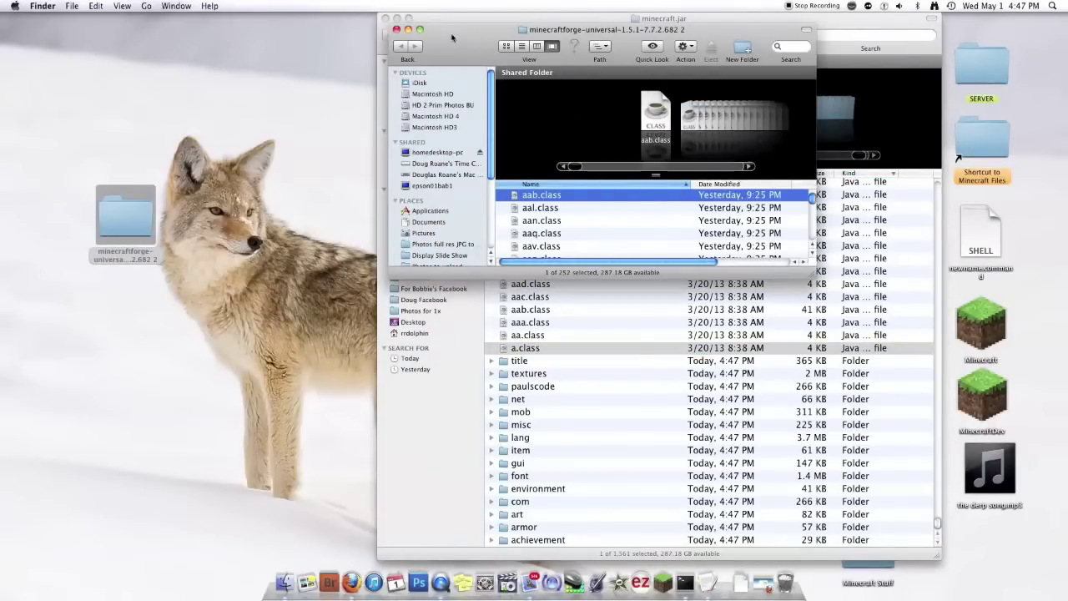
pyautogui.moveTo(454, 39); pyautogui.dragTo(82, 101)
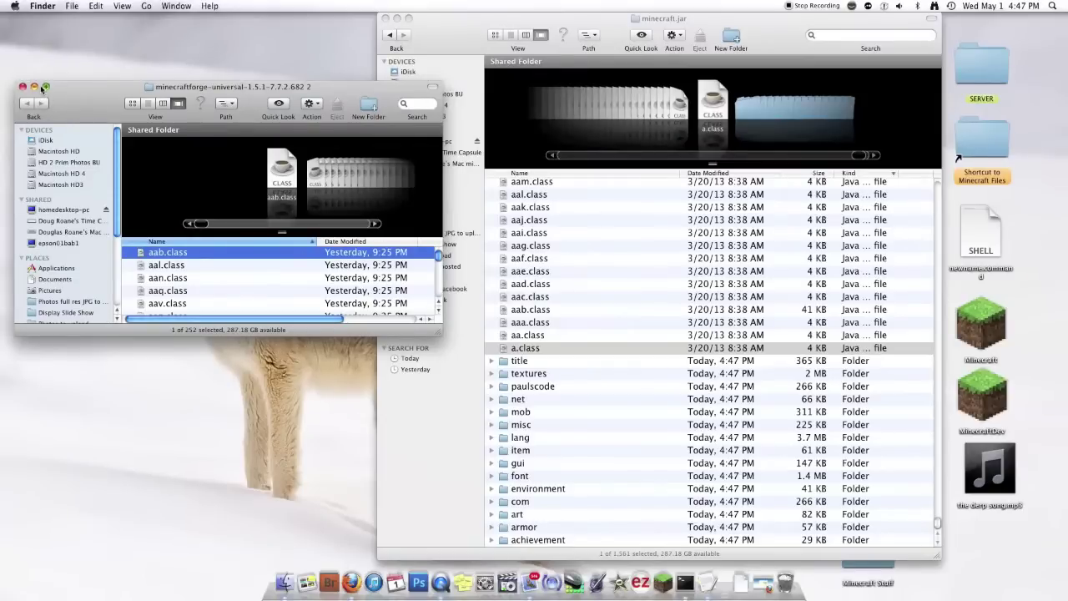
pyautogui.click(45, 87)
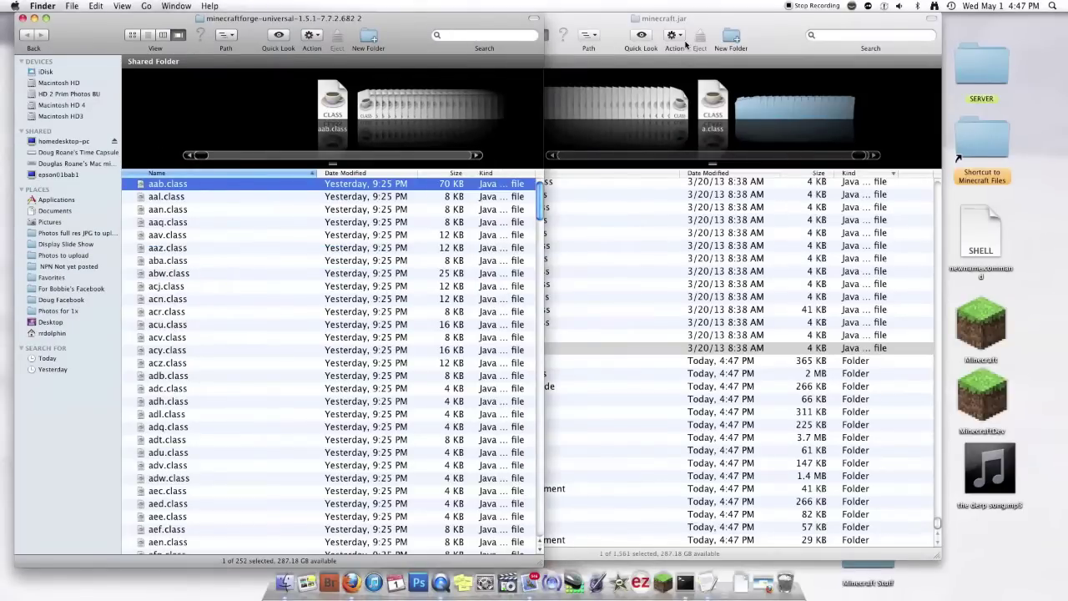
pyautogui.moveTo(673, 20); pyautogui.dragTo(846, 20)
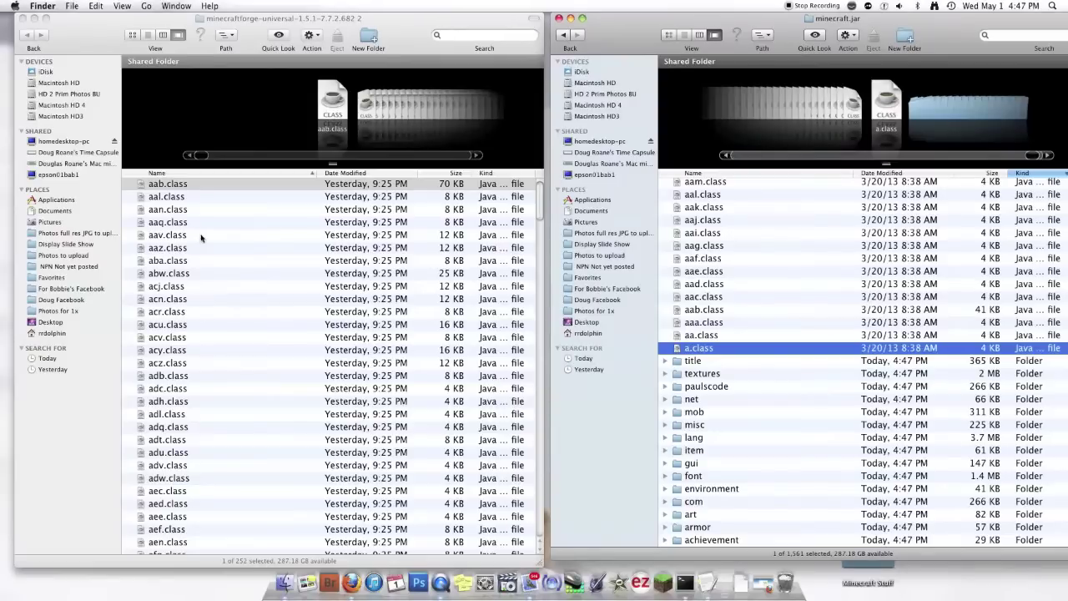
# - Move all files from the minecraftforge-universal folder into the minecraft.jar folder, replacing every existing item of the same name
pyautogui.click(258, 186)
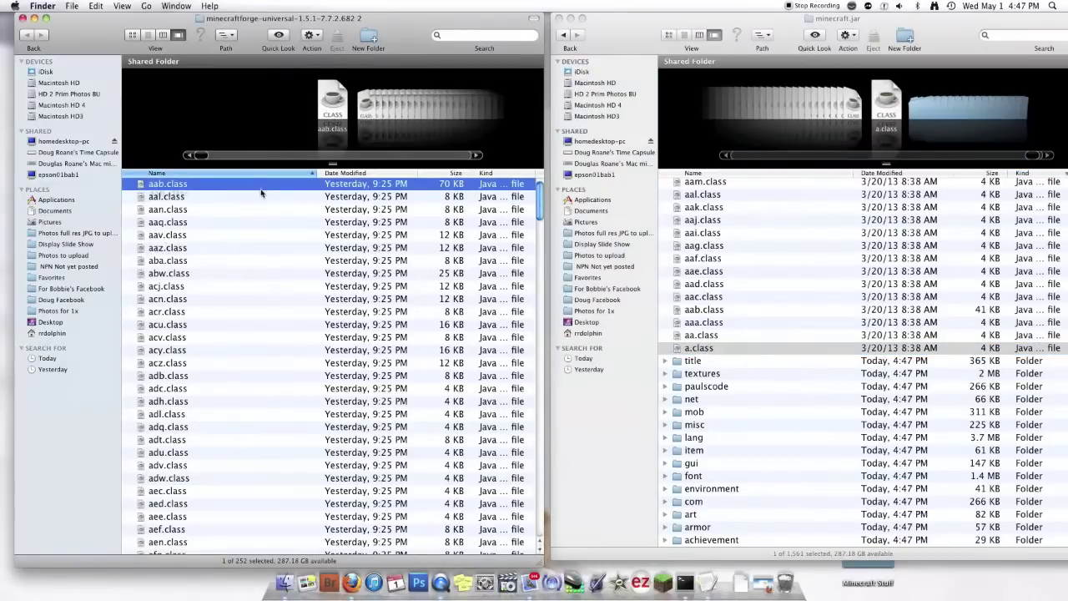
pyautogui.scroll(-20, 279, 491)
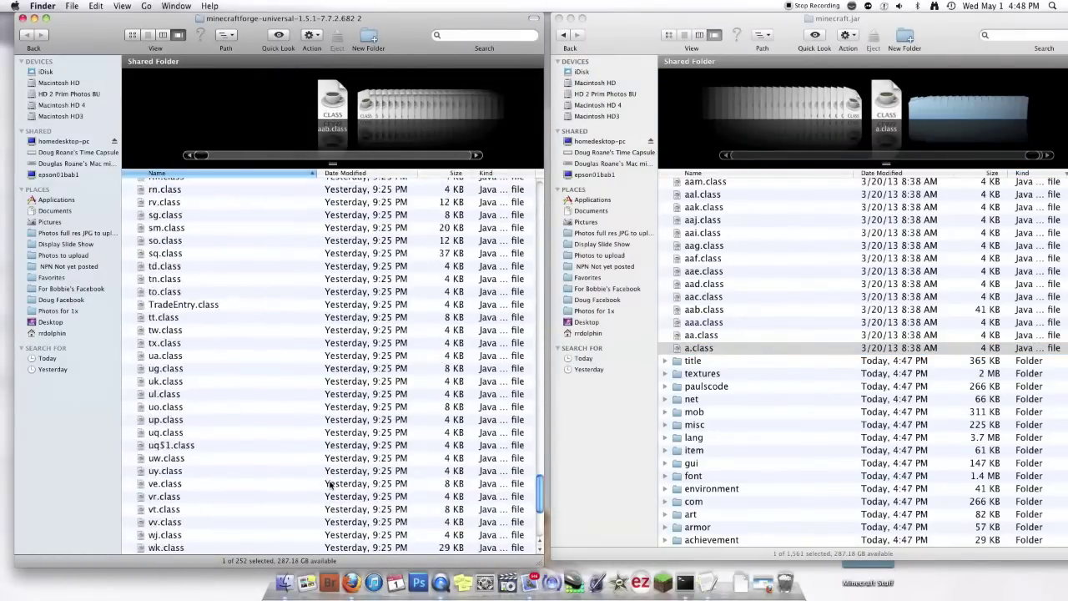
pyautogui.moveTo(284, 548); pyautogui.dragTo(284, 4)
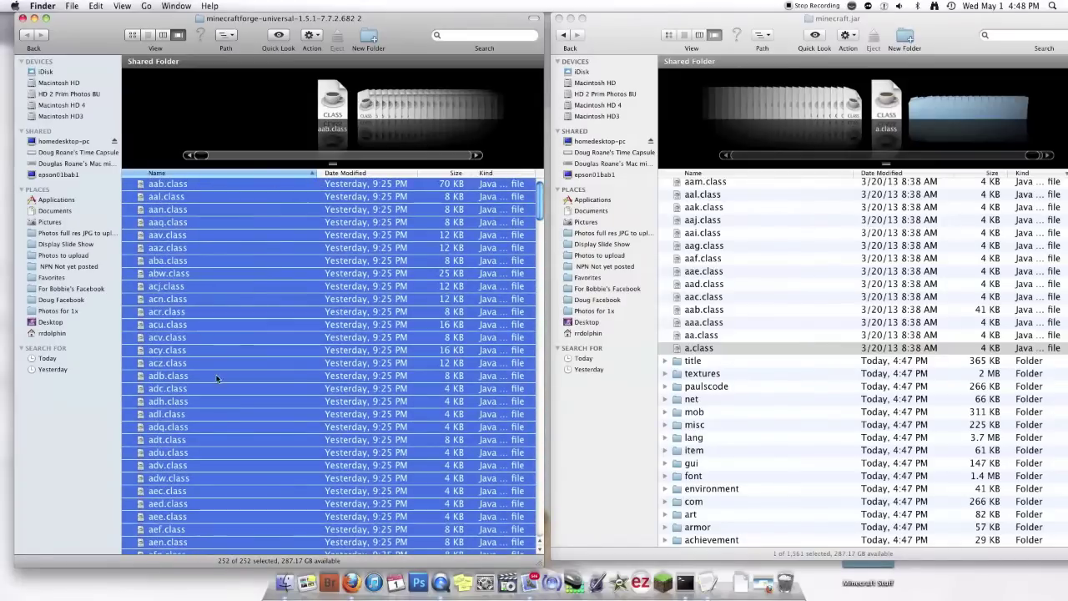
pyautogui.moveTo(220, 374); pyautogui.dragTo(841, 370)
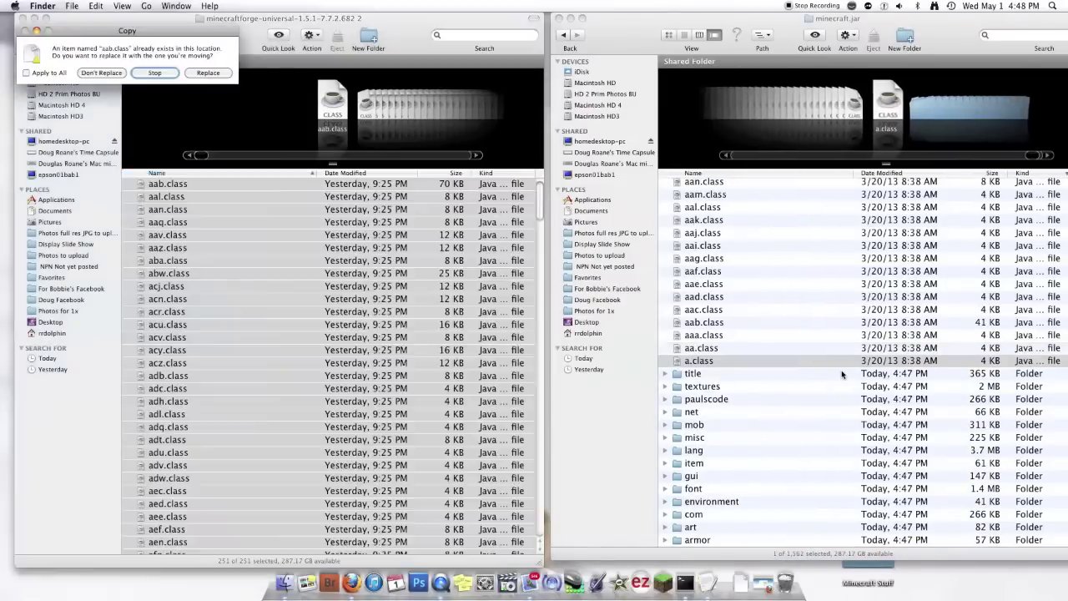
pyautogui.click(25, 73)
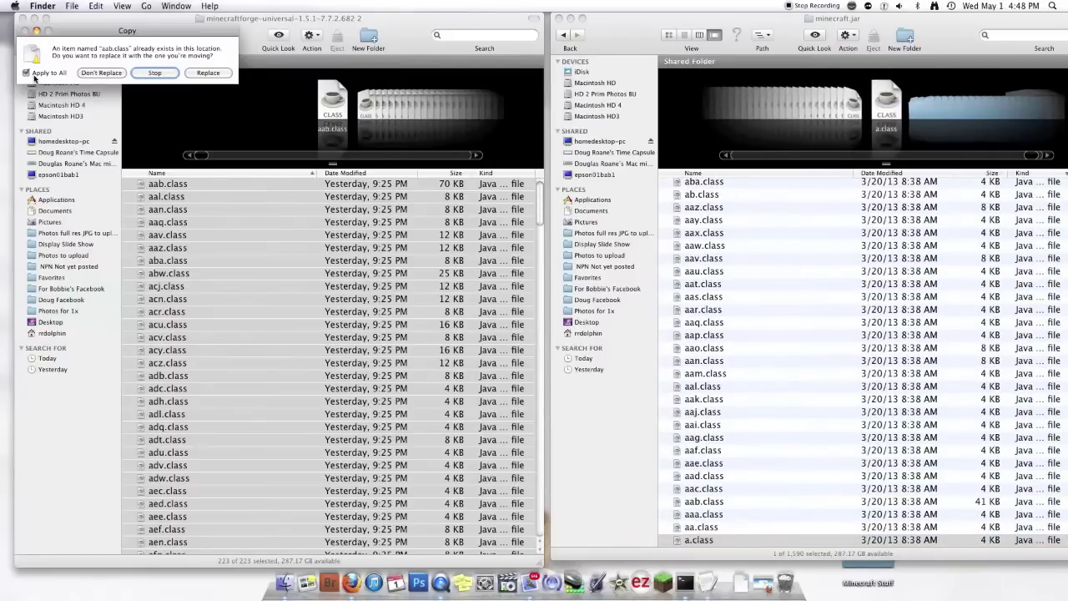
pyautogui.click(225, 73)
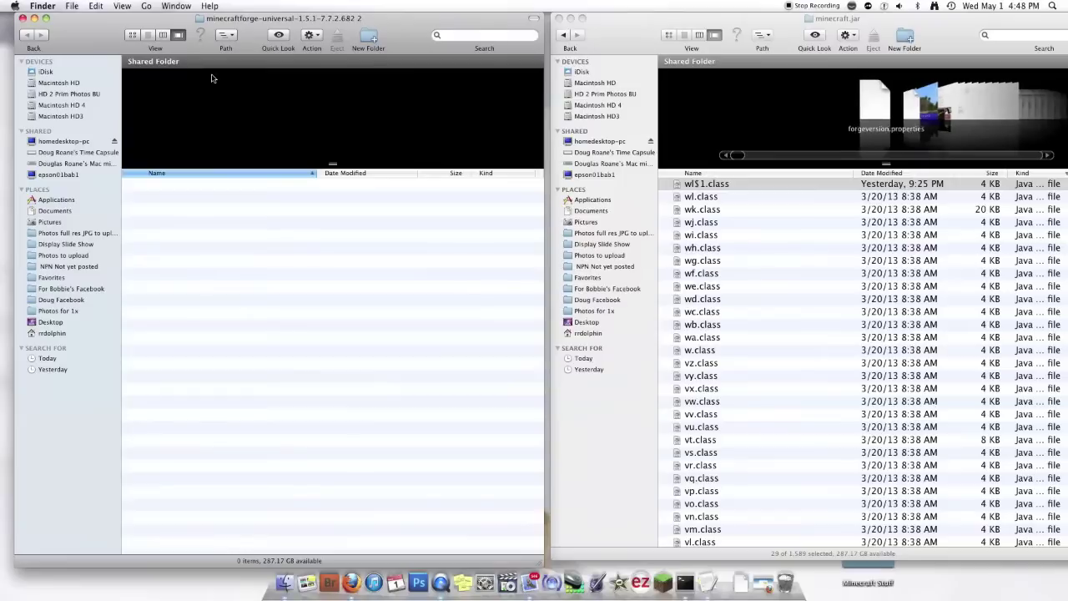
# - Close both Finder windows, launch Minecraft and log in with the remembered account
pyautogui.click(22, 18)
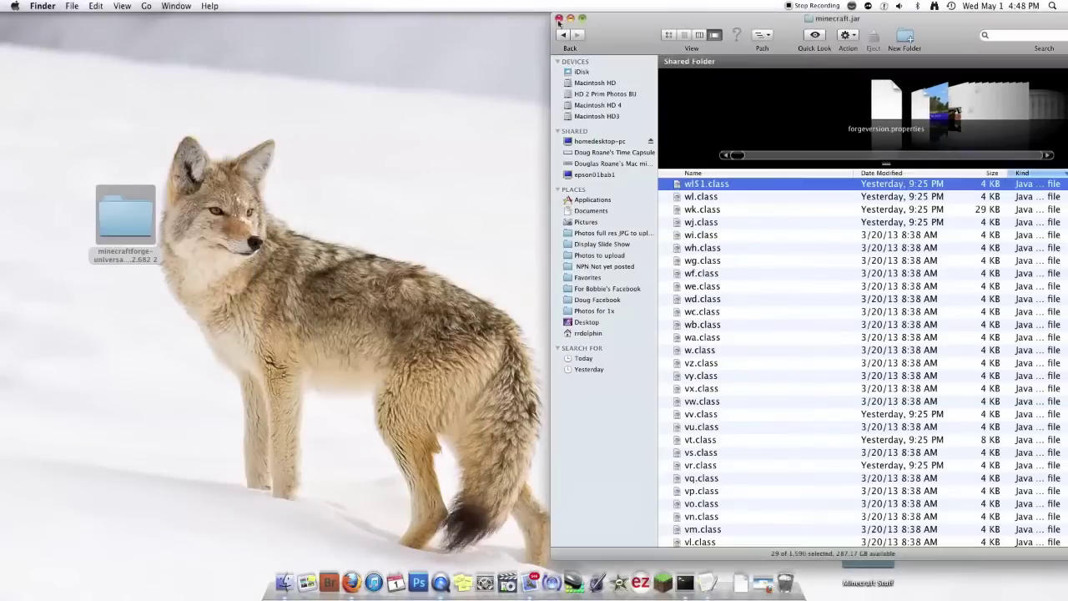
pyautogui.click(558, 18)
pyautogui.click(401, 450)
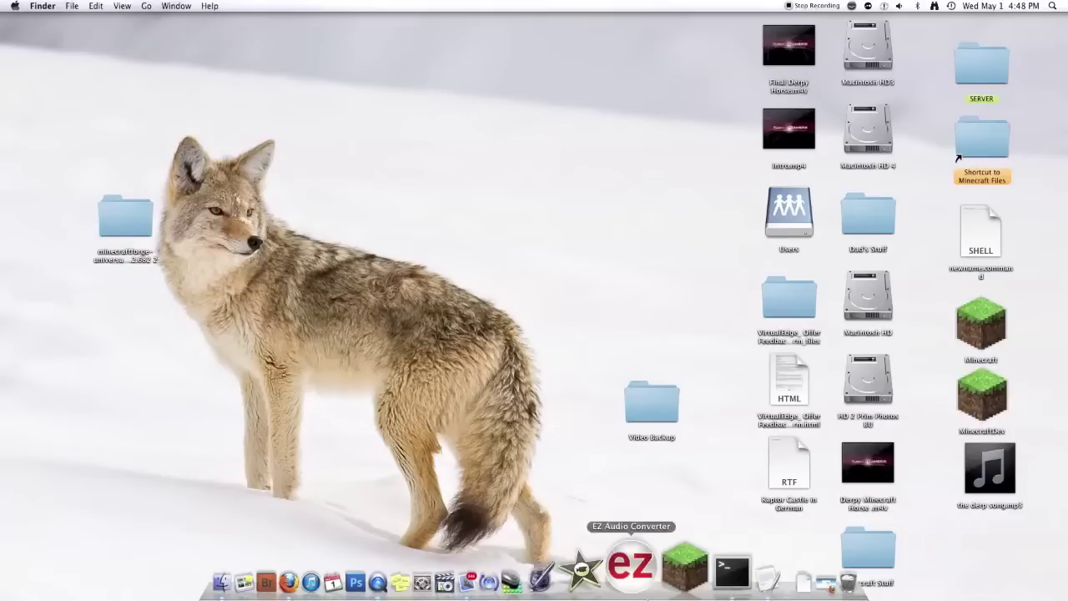
pyautogui.click(662, 584)
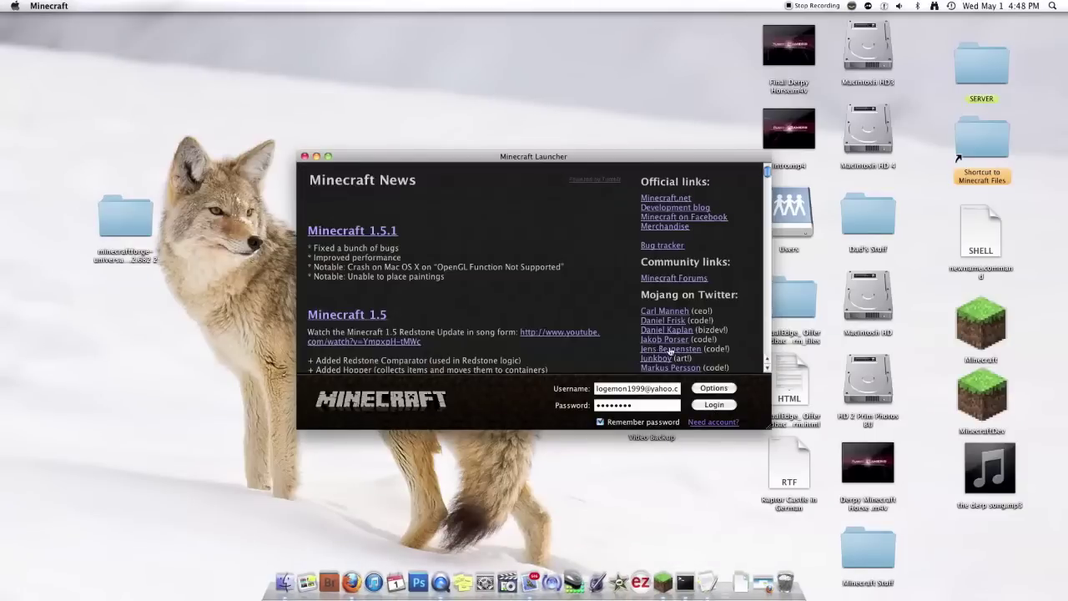
pyautogui.click(708, 406)
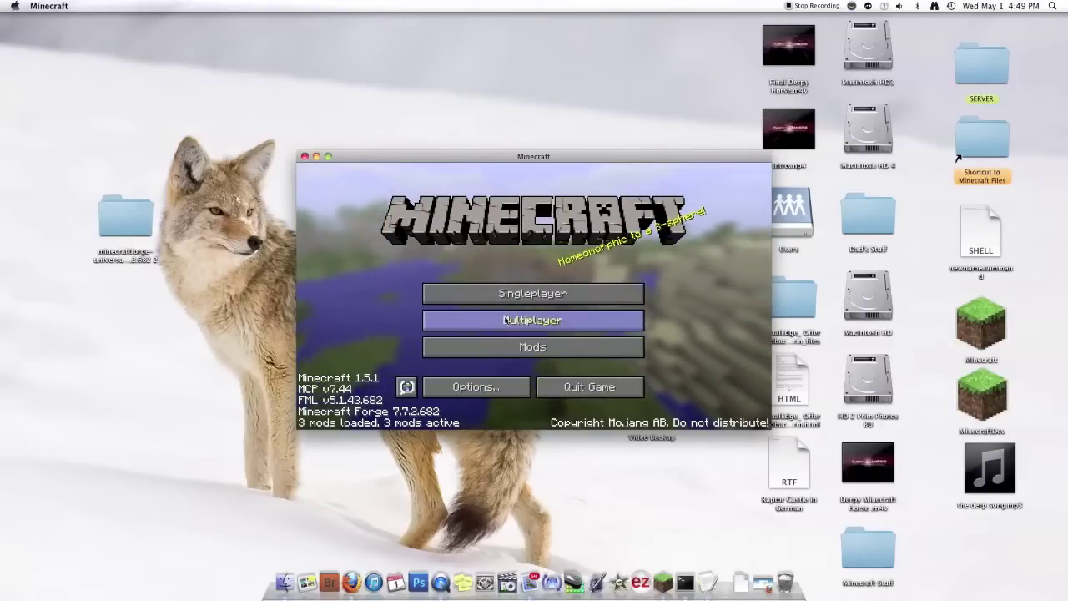
# - Check the details of Minecraft Coder Pack, Forge Mod Loader and Minecraft Forge in the game's mod list, and close Minecraft
pyautogui.click(501, 340)
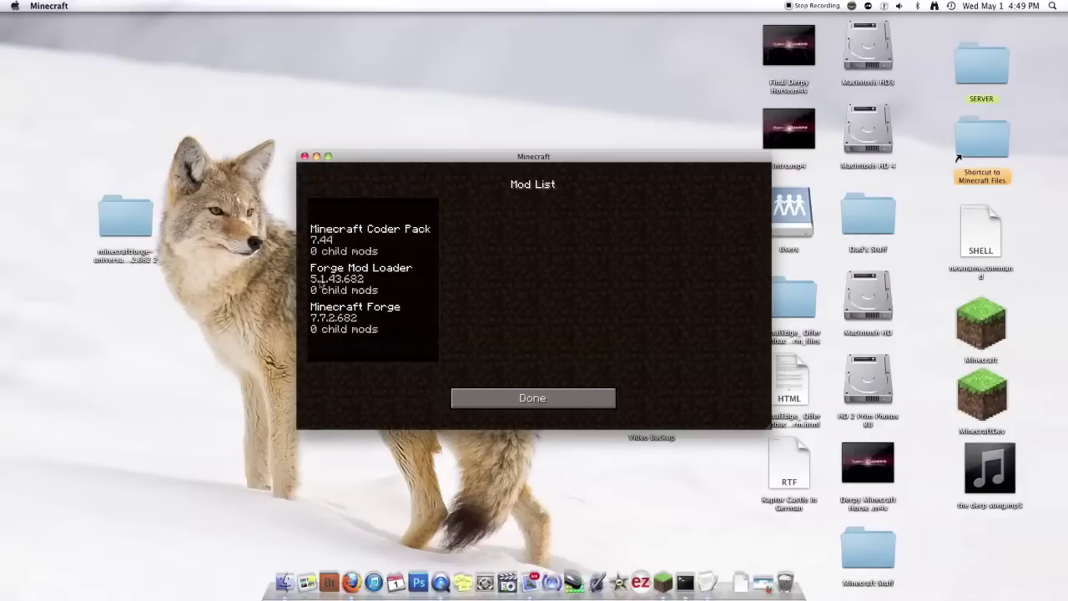
pyautogui.click(341, 233)
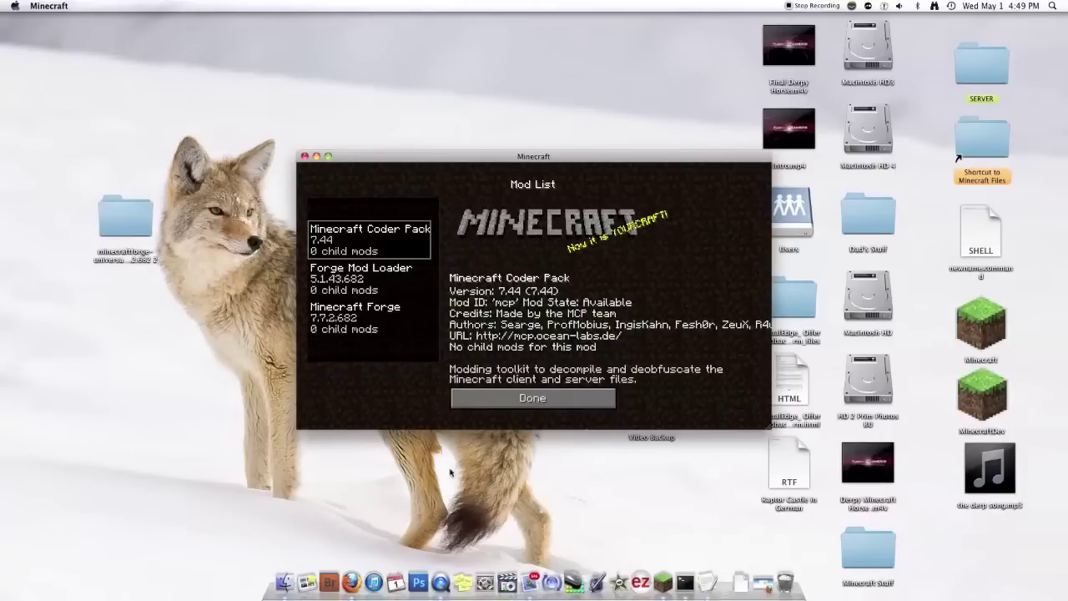
pyautogui.click(362, 287)
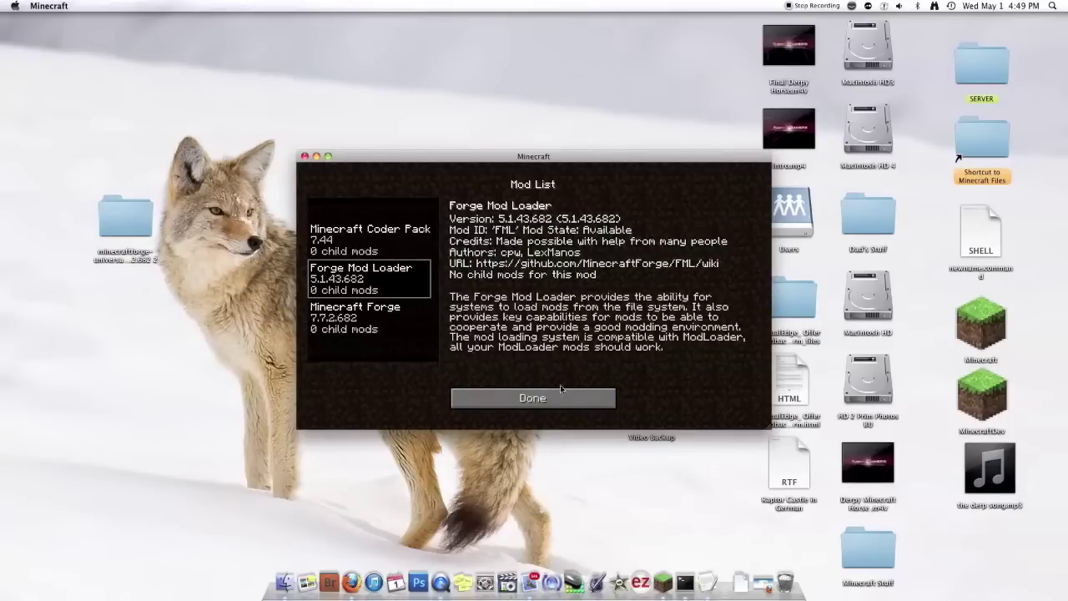
pyautogui.click(336, 331)
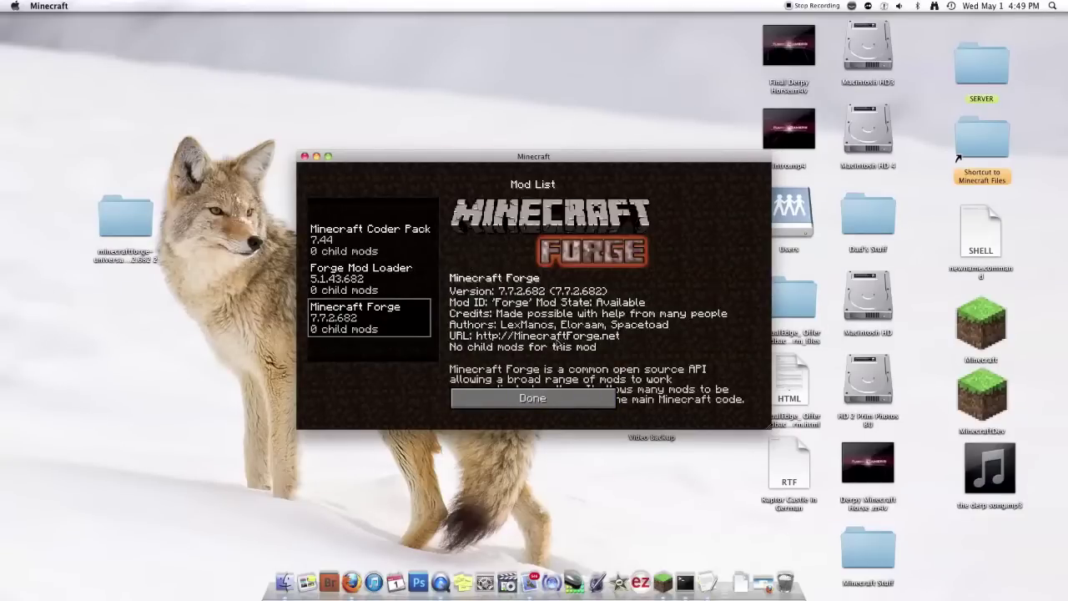
pyautogui.press('F12')
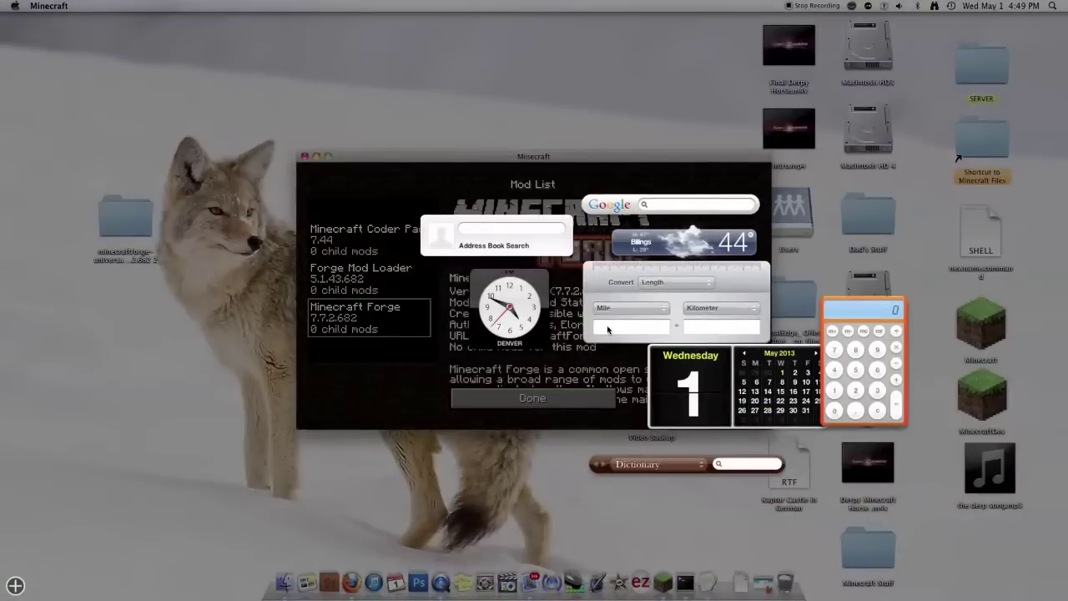
pyautogui.press('F12')
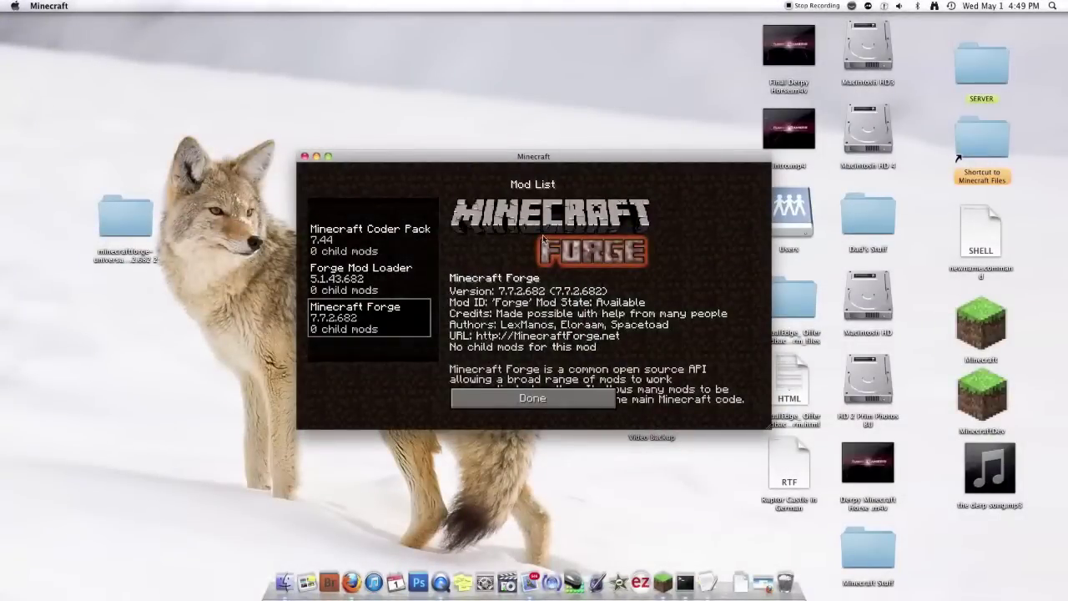
pyautogui.click(514, 403)
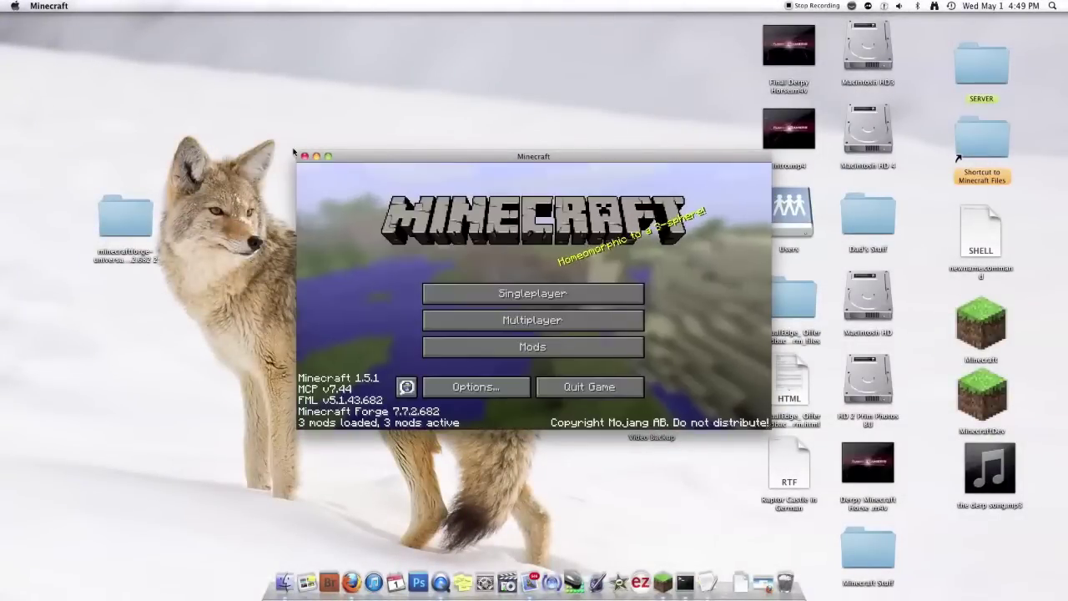
pyautogui.click(305, 157)
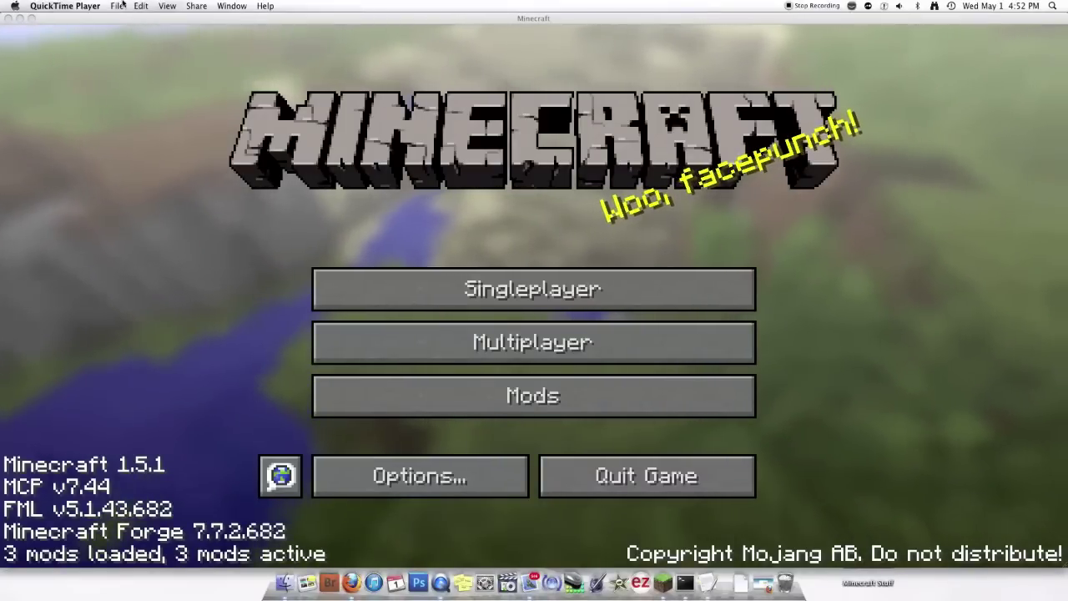
# - View the mod list in the enlarged Minecraft window, return to the title screen and quit the game
pyautogui.click(484, 434)
pyautogui.click(501, 399)
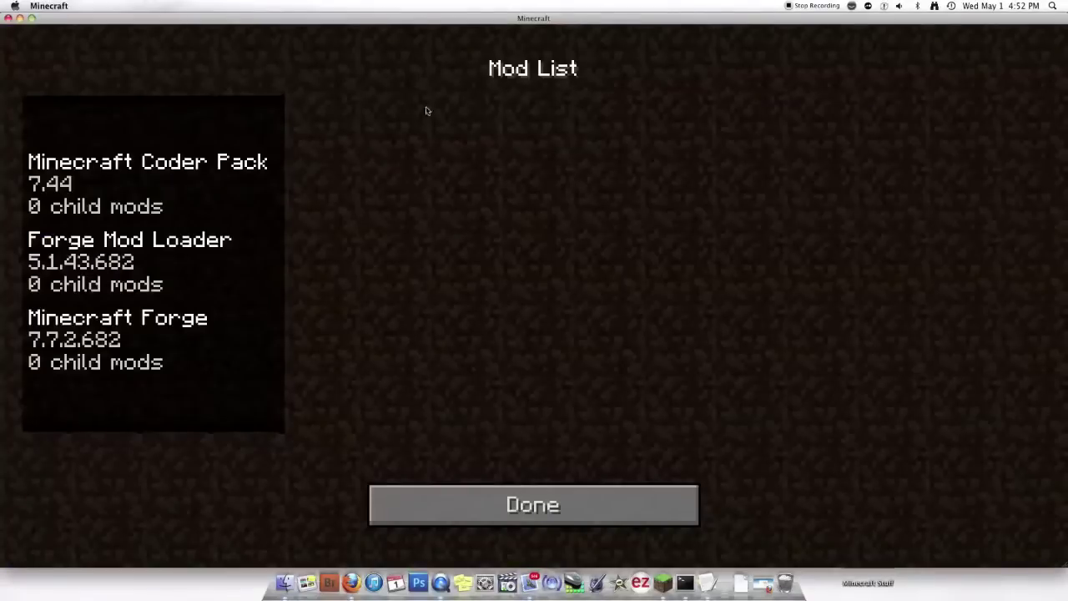
pyautogui.click(449, 499)
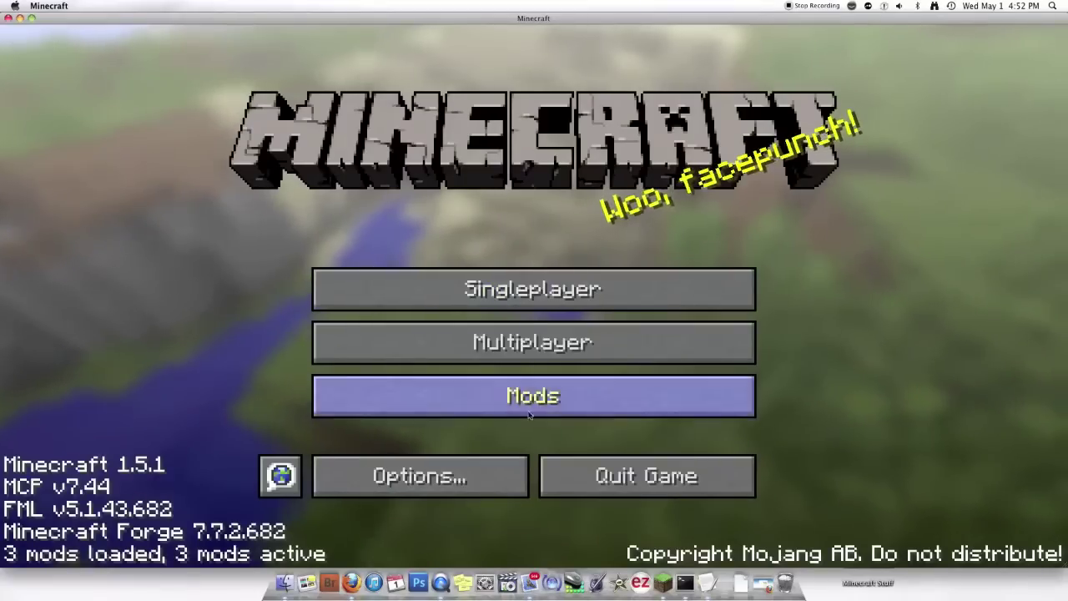
pyautogui.click(581, 468)
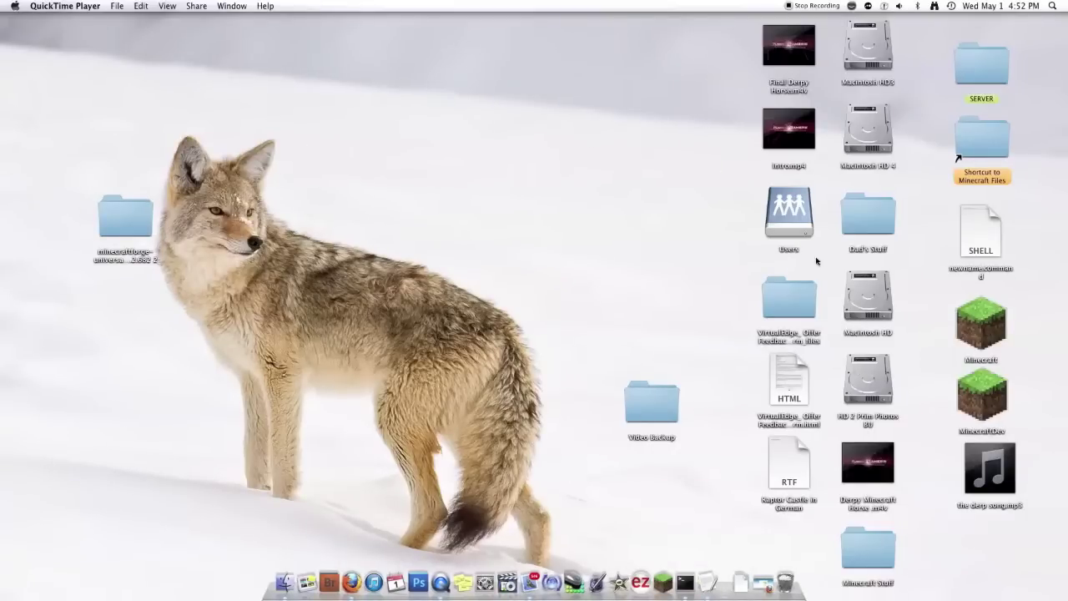
# - Move the minecraftforge-universal folder to a higher empty spot on the desktop and nudge the Dad's Stuff folder slightly
pyautogui.moveTo(137, 215); pyautogui.dragTo(125, 110)
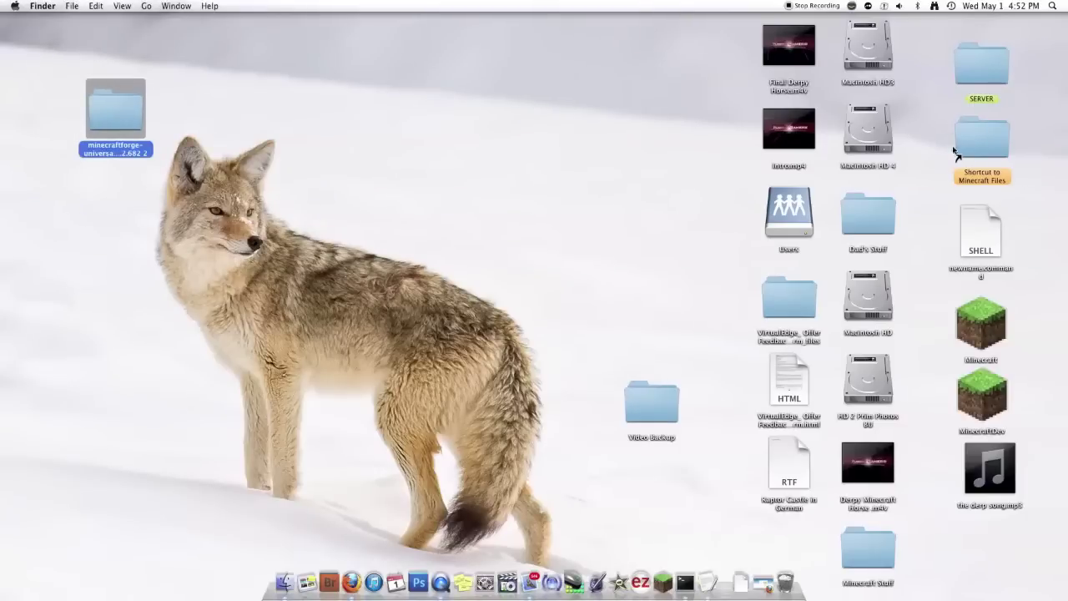
pyautogui.click(513, 262)
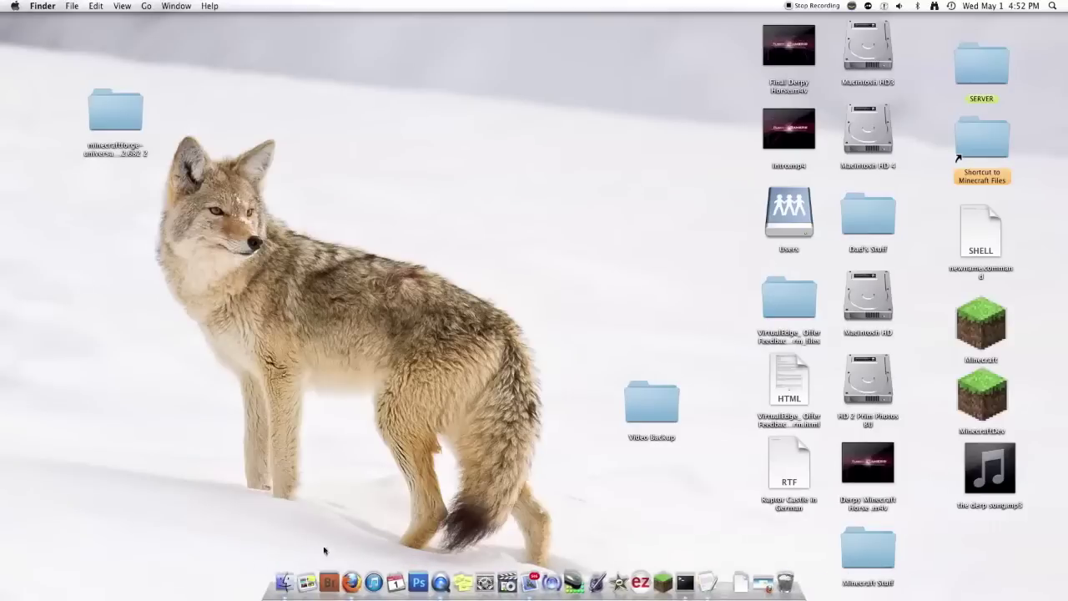
pyautogui.moveTo(869, 229)
pyautogui.mouseDown()
pyautogui.moveTo(1015, 266)
pyautogui.moveTo(872, 225)
pyautogui.mouseUp()
# - Open the minecraft folder through the Shortcut to Minecraft Files and move its window clear of the shortcut
pyautogui.click(1010, 143)
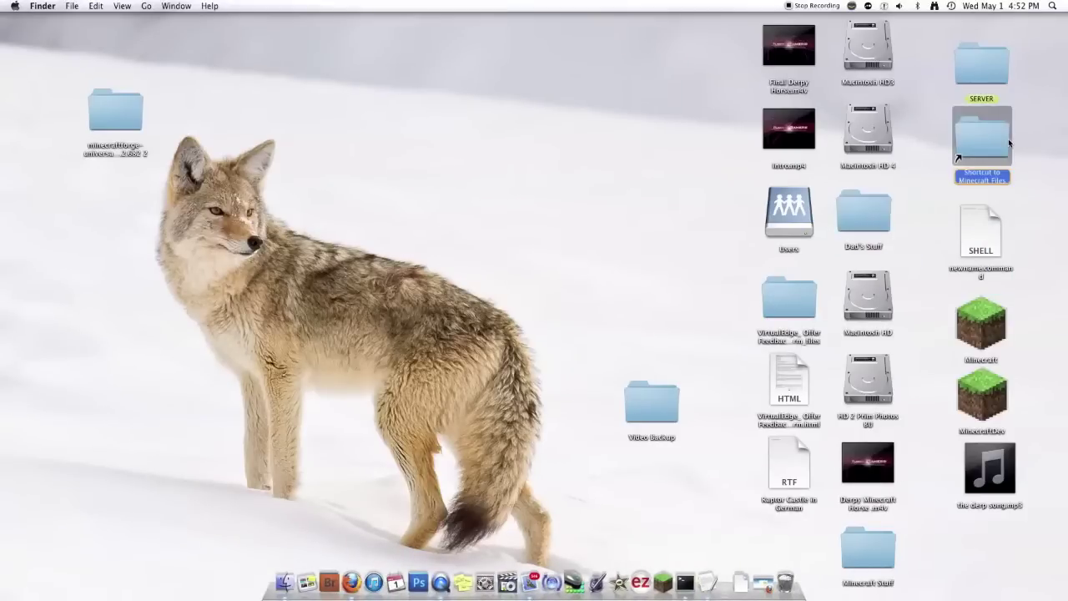
pyautogui.doubleClick(1008, 143)
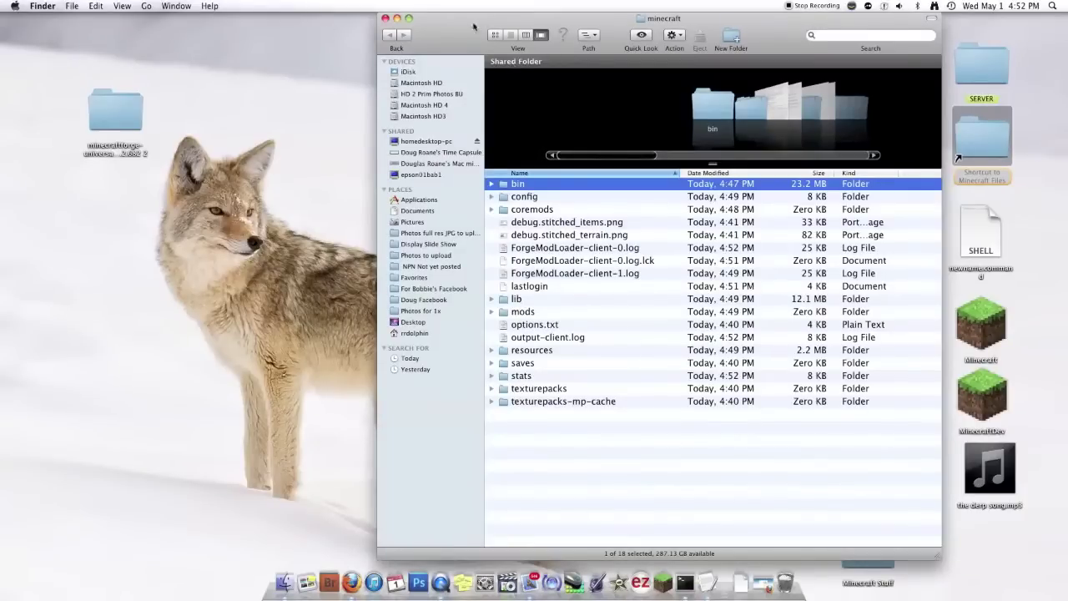
pyautogui.moveTo(452, 34); pyautogui.dragTo(279, 45)
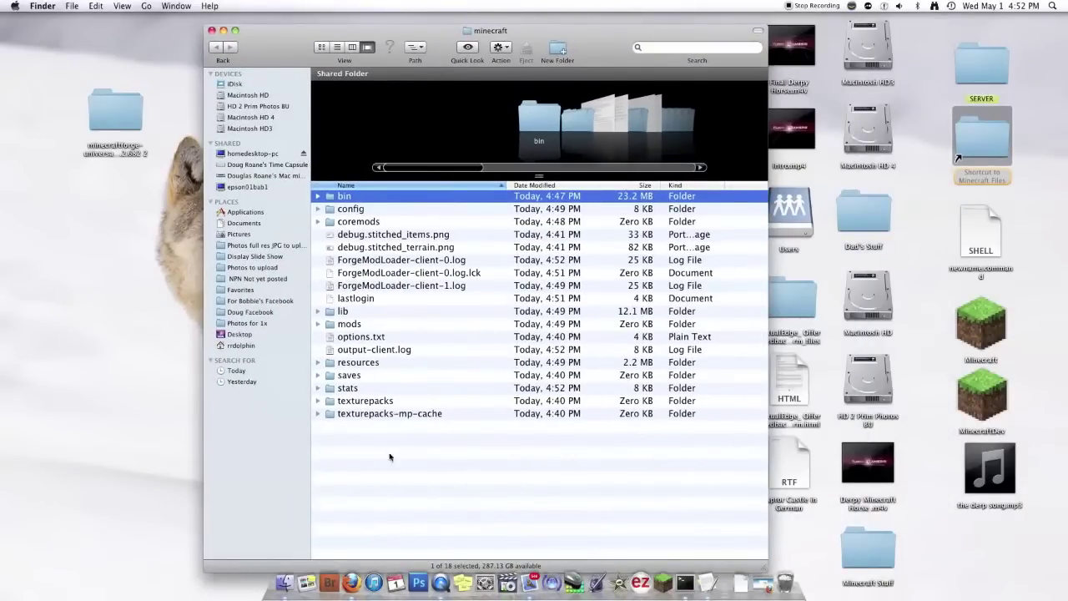
pyautogui.moveTo(389, 457); pyautogui.dragTo(392, 191)
pyautogui.click(431, 496)
pyautogui.moveTo(431, 495); pyautogui.dragTo(402, 178)
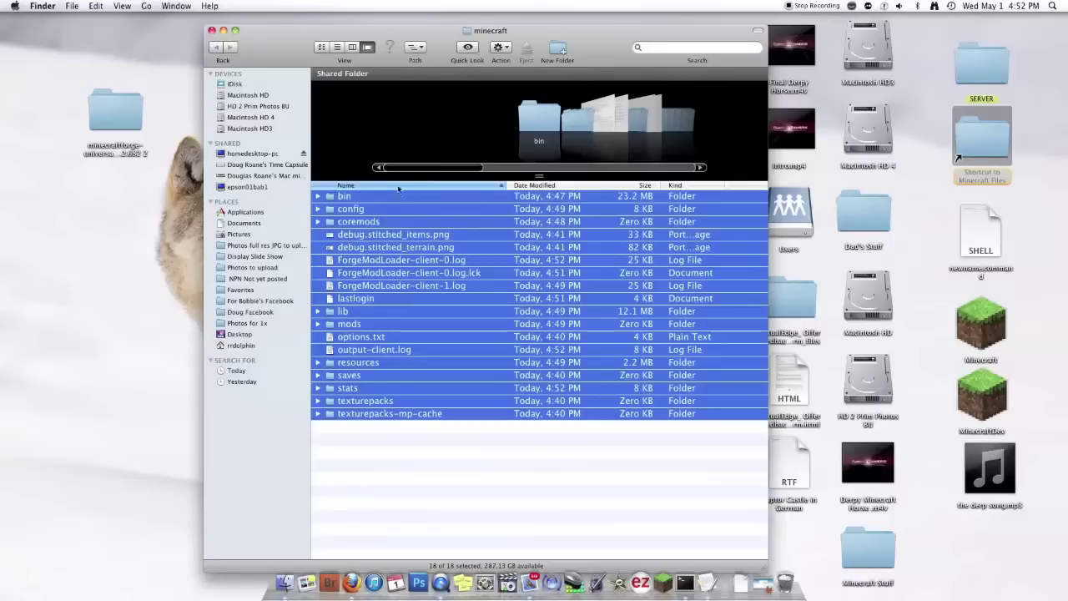
pyautogui.click(393, 512)
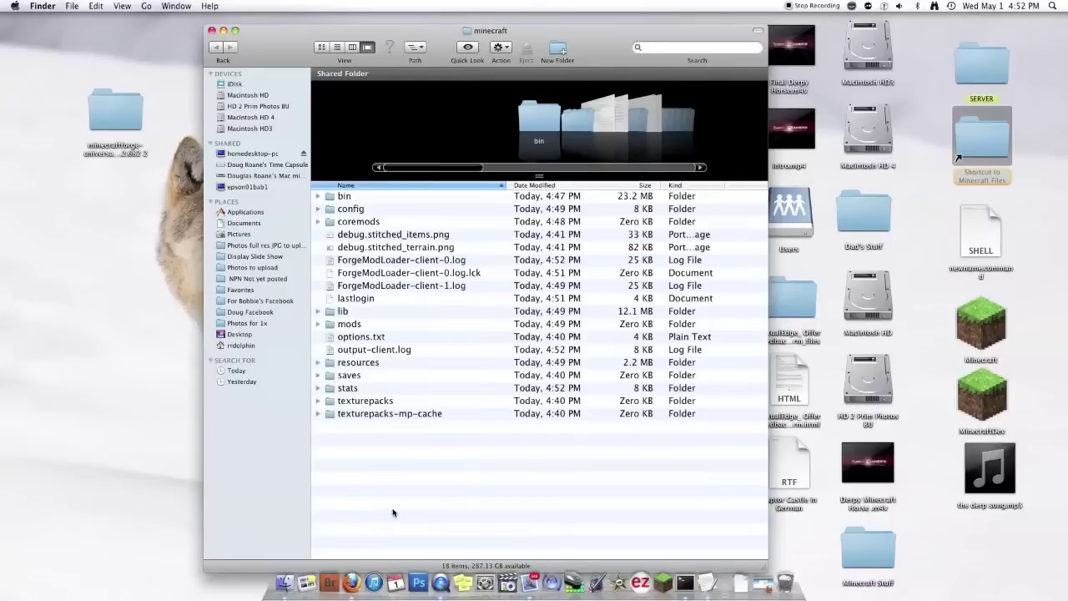
# - Look inside the mods folder, return to the minecraft folder and open the coremods folder
pyautogui.doubleClick(365, 324)
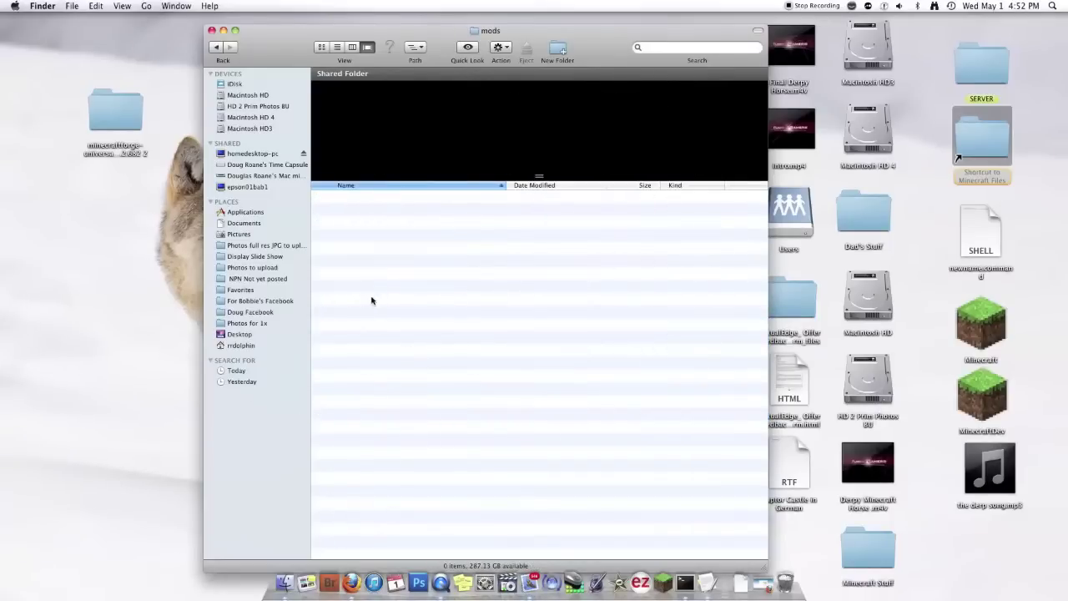
pyautogui.click(215, 48)
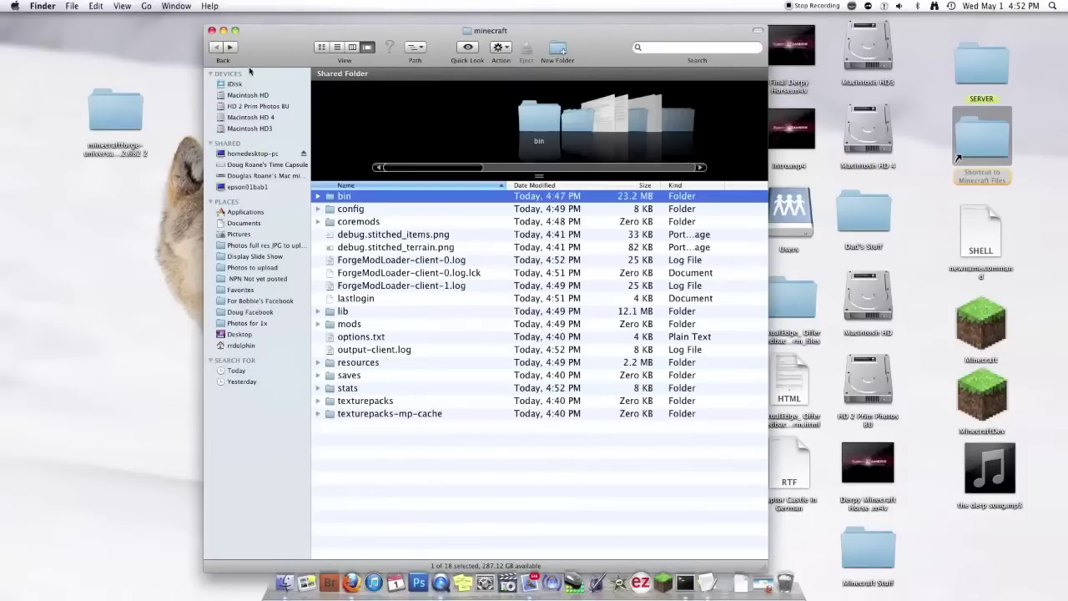
pyautogui.click(368, 224)
pyautogui.doubleClick(368, 223)
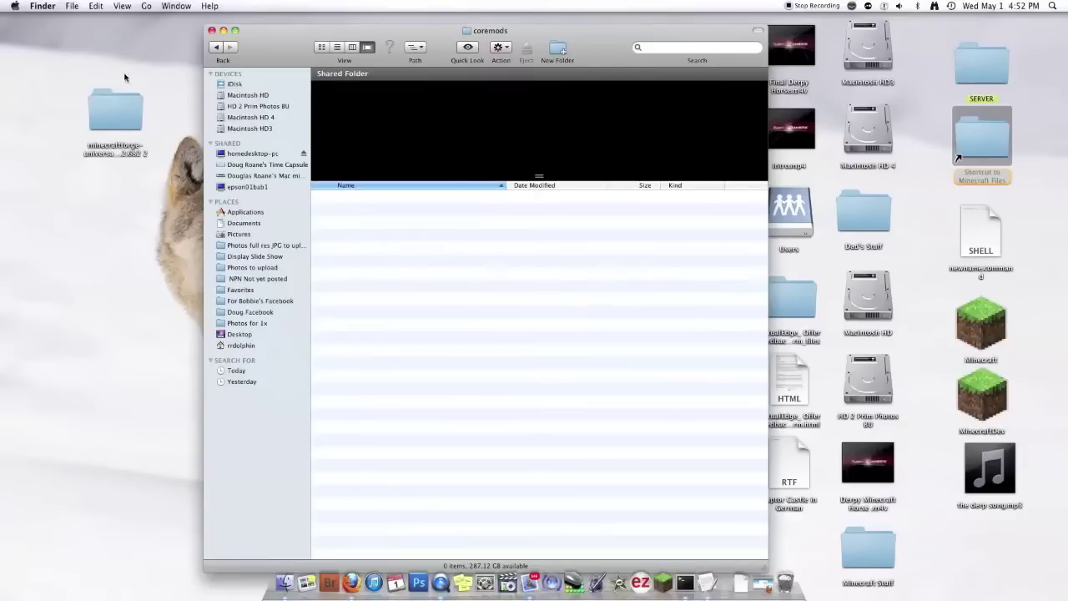
# - Return from coremods to the minecraft folder and open the desktop's Minecraft Stuff folder alongside it
pyautogui.click(220, 47)
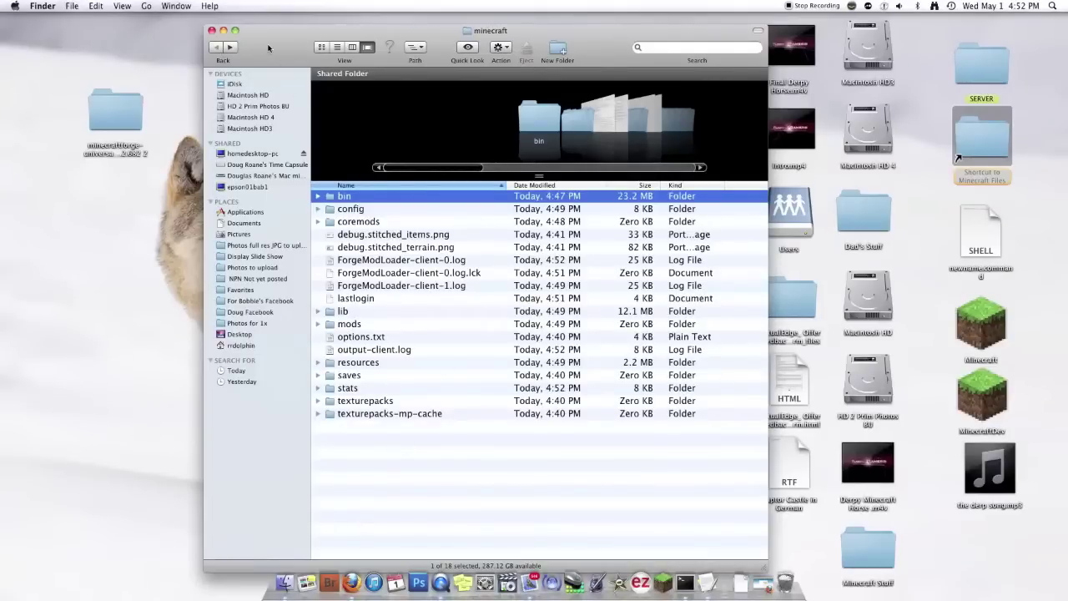
pyautogui.moveTo(268, 48); pyautogui.dragTo(126, 43)
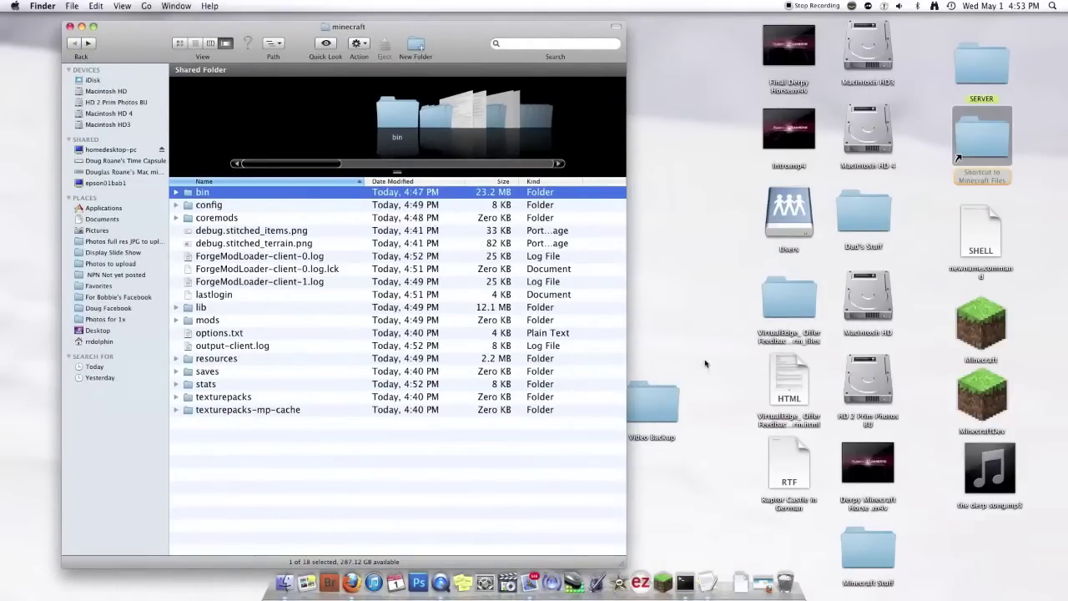
pyautogui.doubleClick(859, 553)
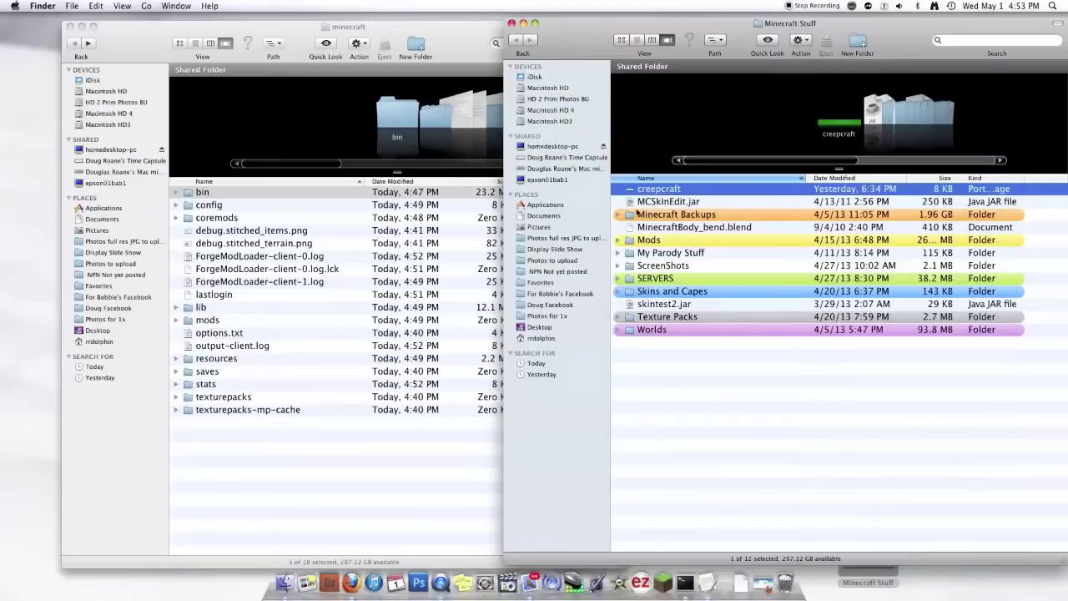
# - Go through Mods, 1.5 and McForge Mods in the Minecraft Stuff folder and open the AIRI Mods folder
pyautogui.doubleClick(701, 241)
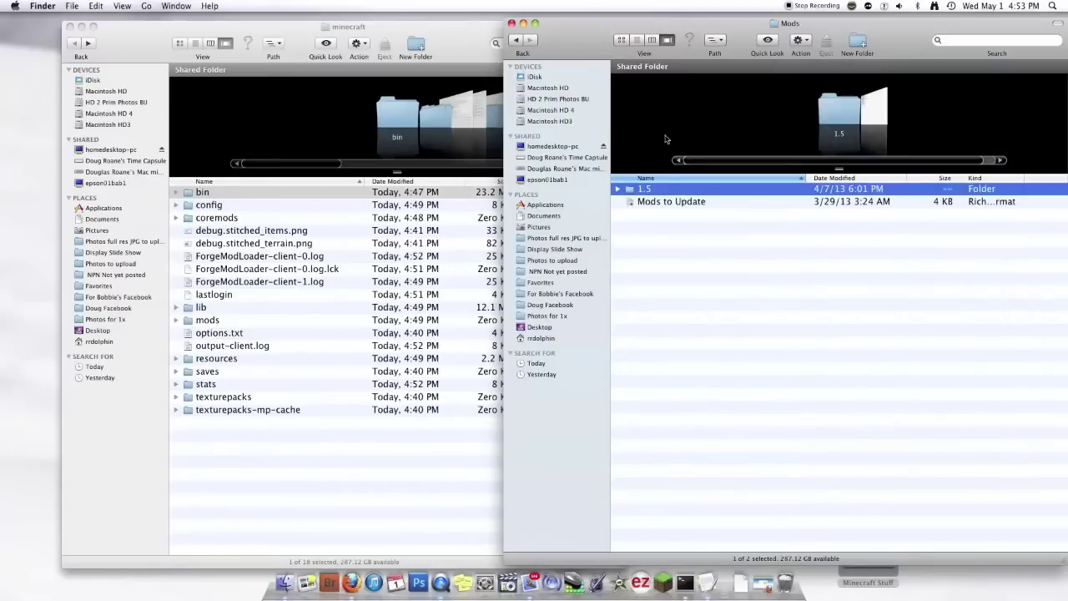
pyautogui.doubleClick(669, 191)
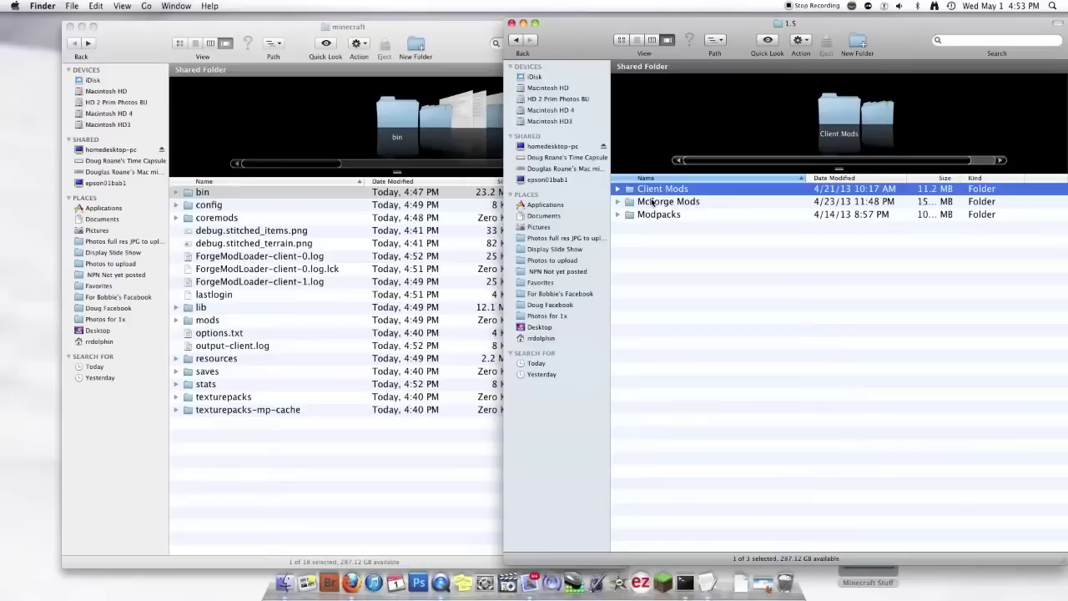
pyautogui.doubleClick(657, 206)
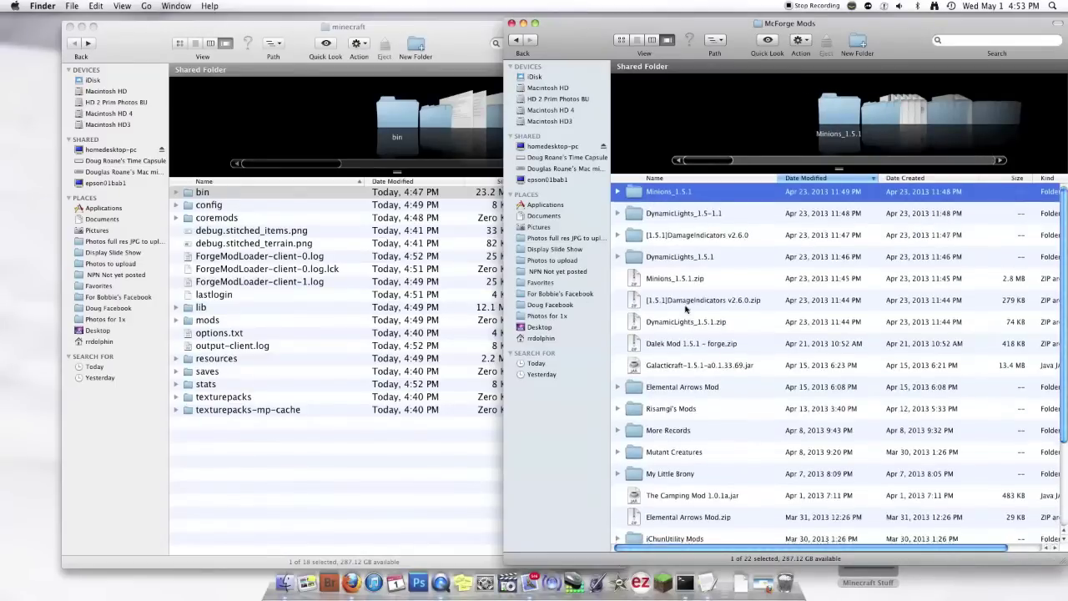
pyautogui.scroll(-5, 684, 309)
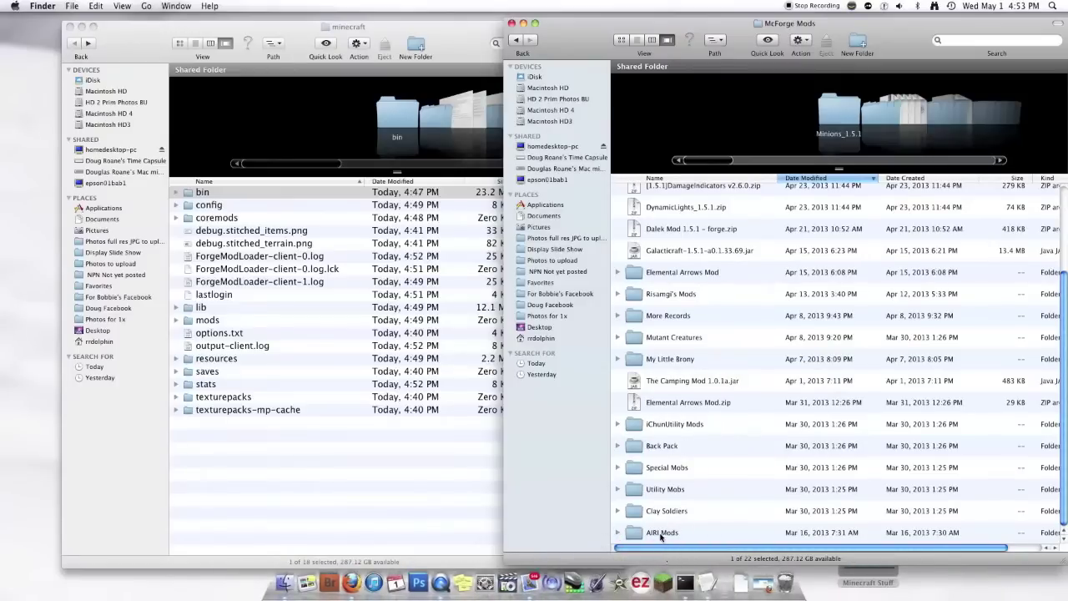
pyautogui.doubleClick(660, 534)
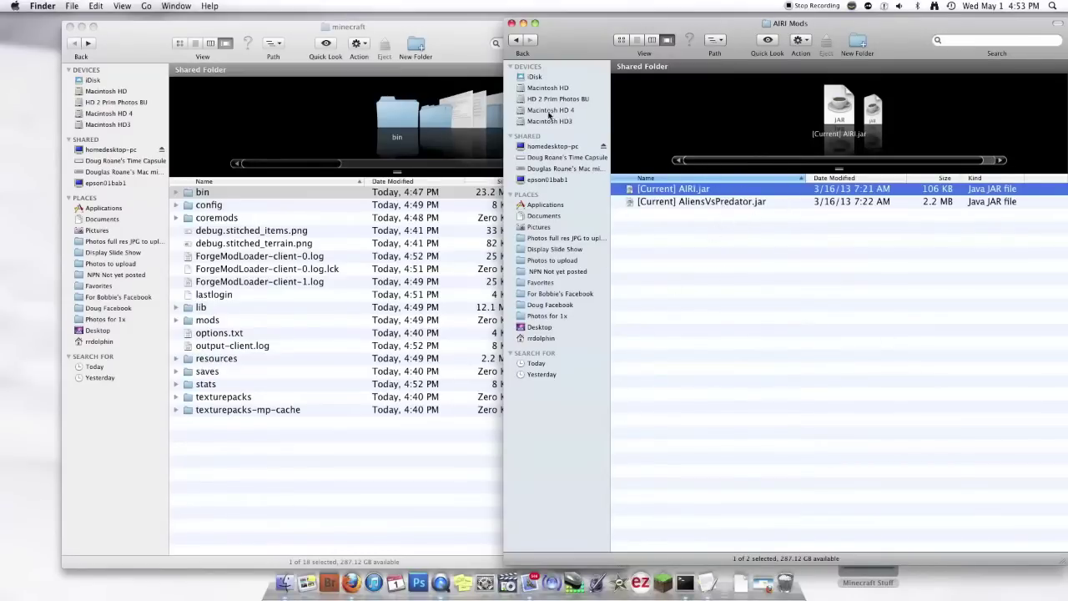
# - Open the mods folder inside the minecraft folder and copy [Current] AIRI.jar and [Current] AliensVsPredator.jar into it from AIRI Mods
pyautogui.moveTo(122, 40); pyautogui.dragTo(41, 32)
pyautogui.doubleClick(118, 311)
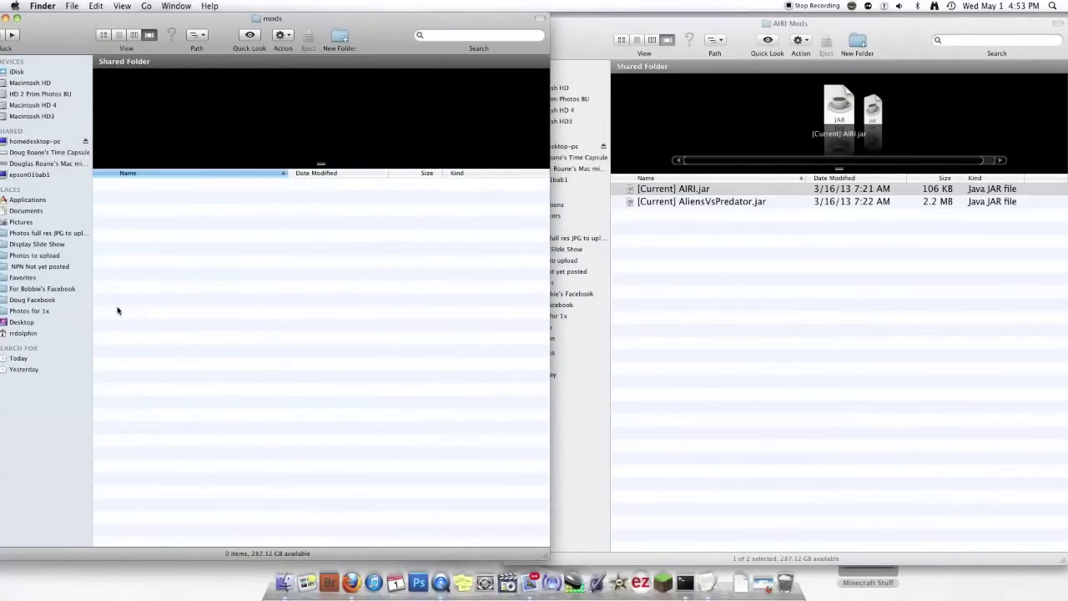
pyautogui.click(730, 198)
pyautogui.keyDown('shift'); pyautogui.click(703, 185); pyautogui.keyUp('shift')
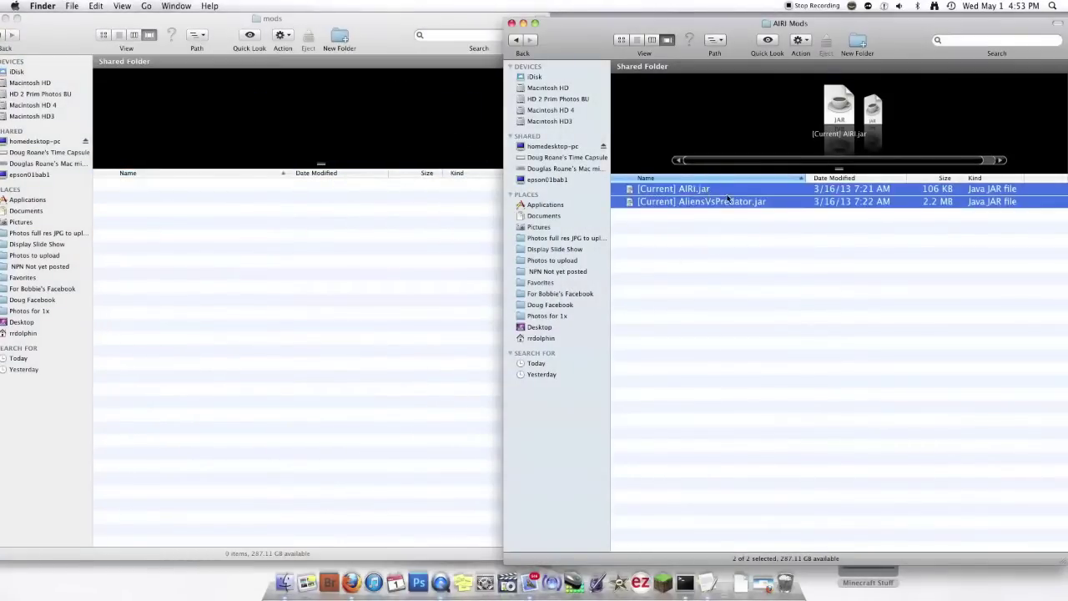
pyautogui.rightClick(728, 198)
pyautogui.click(771, 312)
pyautogui.rightClick(709, 204)
pyautogui.click(759, 322)
pyautogui.rightClick(259, 295)
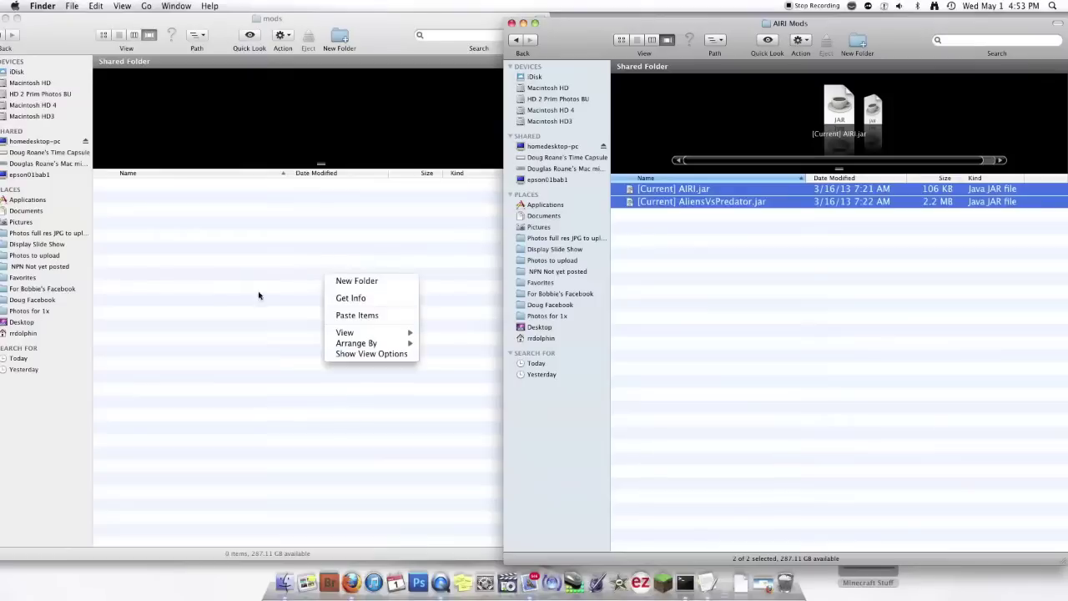
pyautogui.click(355, 318)
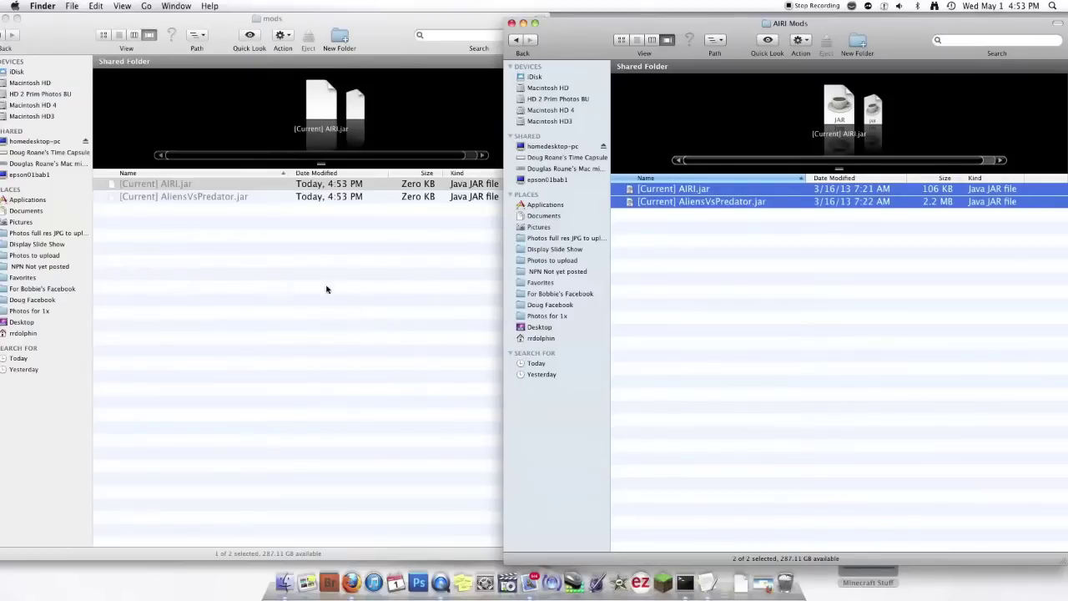
# - Bring the mods window fully into view and close both the mods and AIRI Mods windows
pyautogui.moveTo(22, 33); pyautogui.dragTo(61, 34)
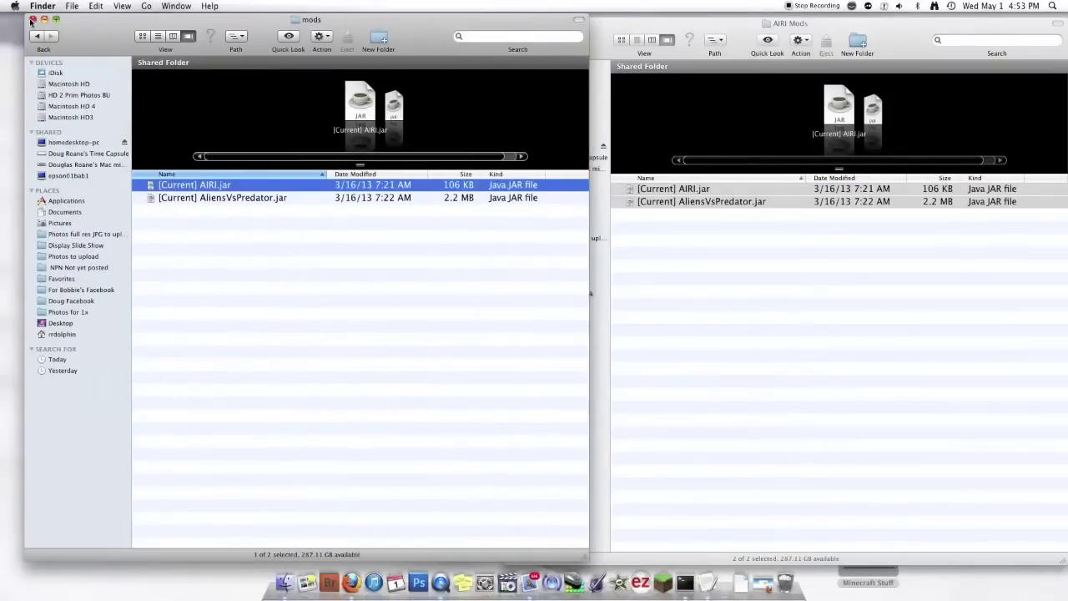
pyautogui.click(31, 20)
pyautogui.click(512, 24)
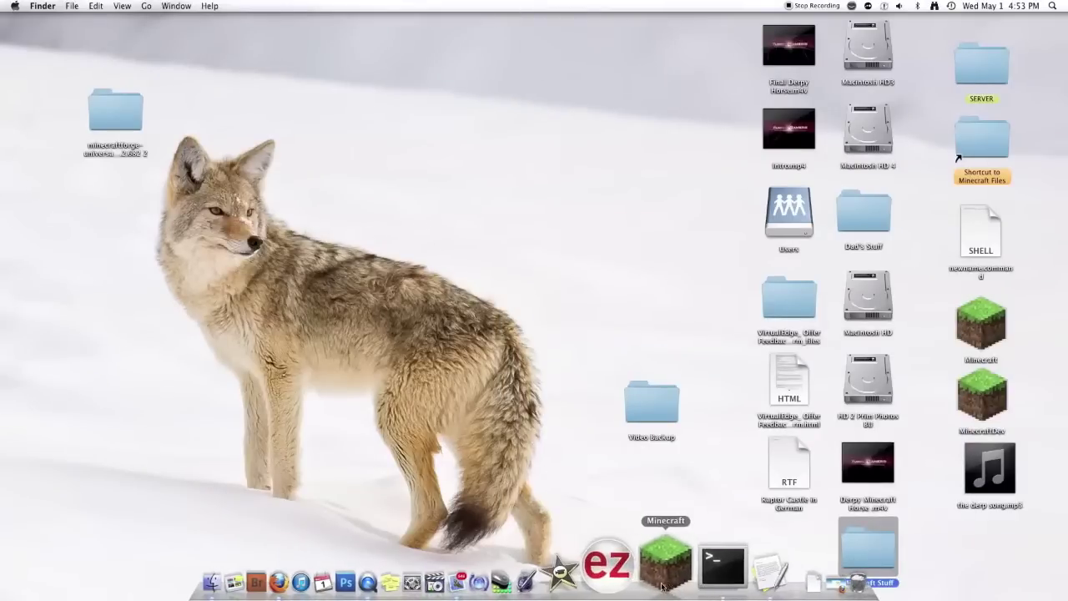
# - Switch to Minecraft by launching it, log in with the saved account and enlarge the game window
pyautogui.click(665, 566)
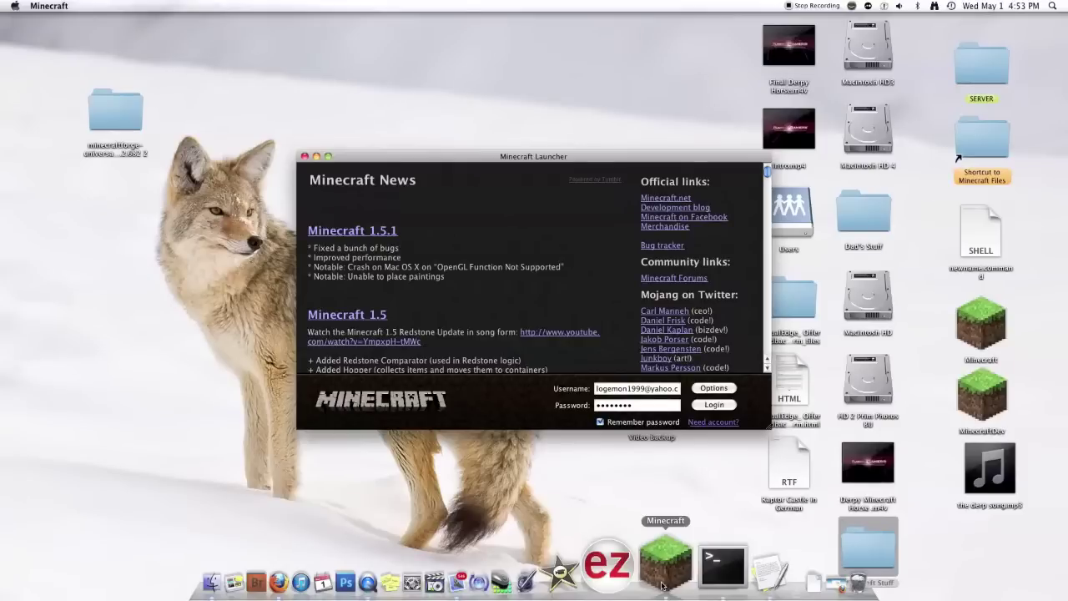
pyautogui.click(716, 406)
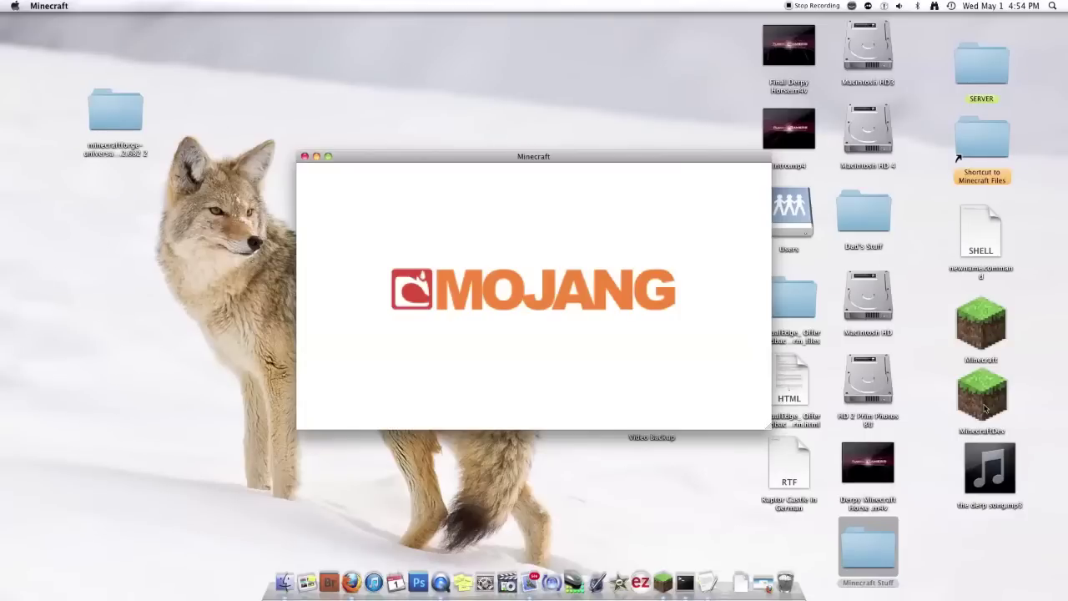
pyautogui.click(327, 157)
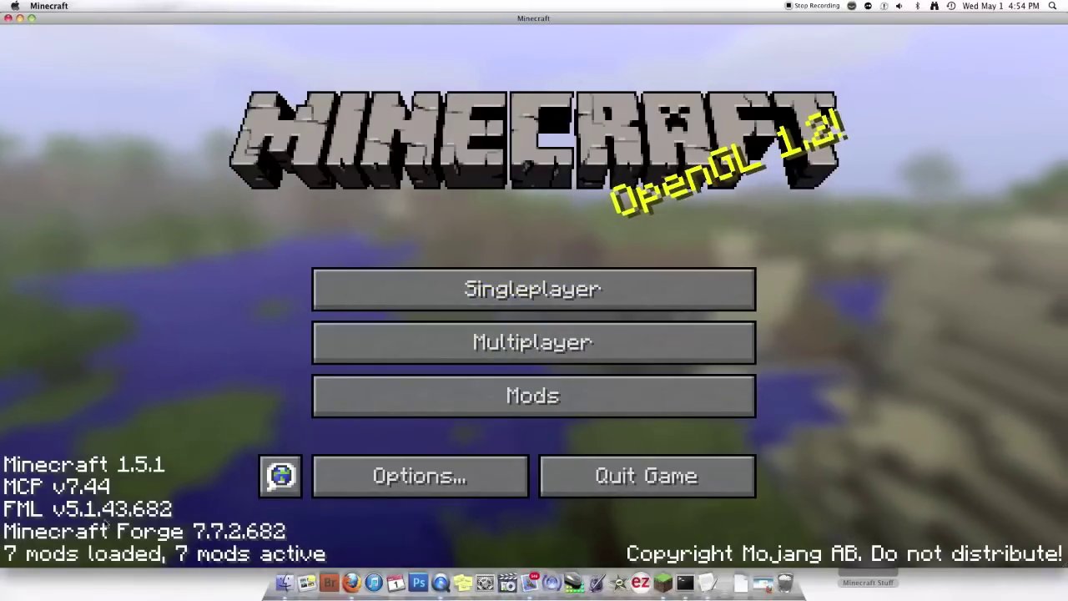
# - Examine the AIRI, AIRI Industrial Extension, AIRI Terrain Extension and AliensVsPredator entries in the mod list and return to the title screen
pyautogui.click(406, 397)
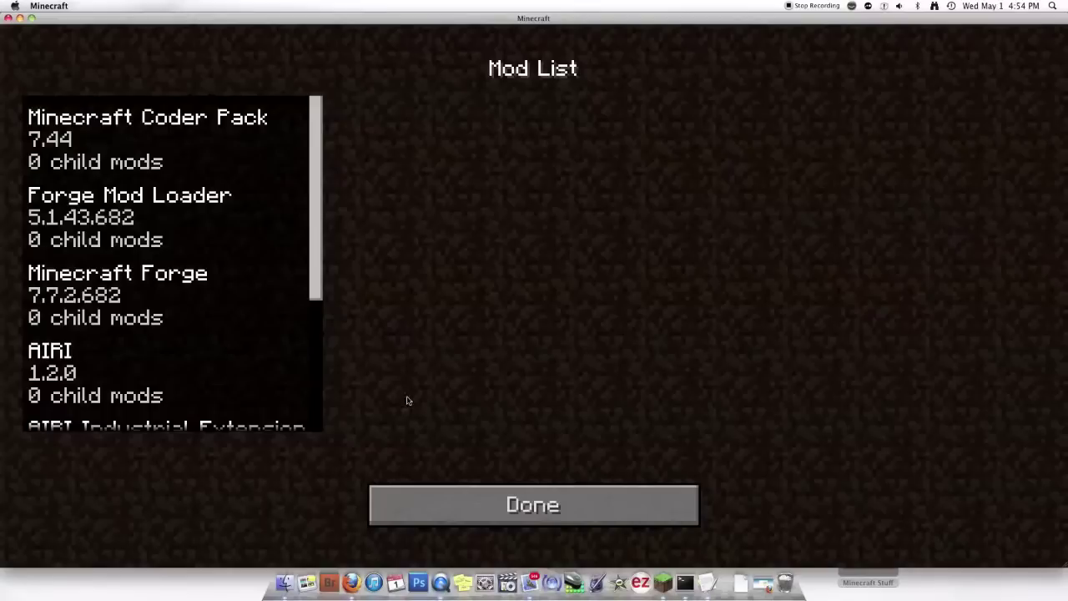
pyautogui.scroll(-1, 169, 242)
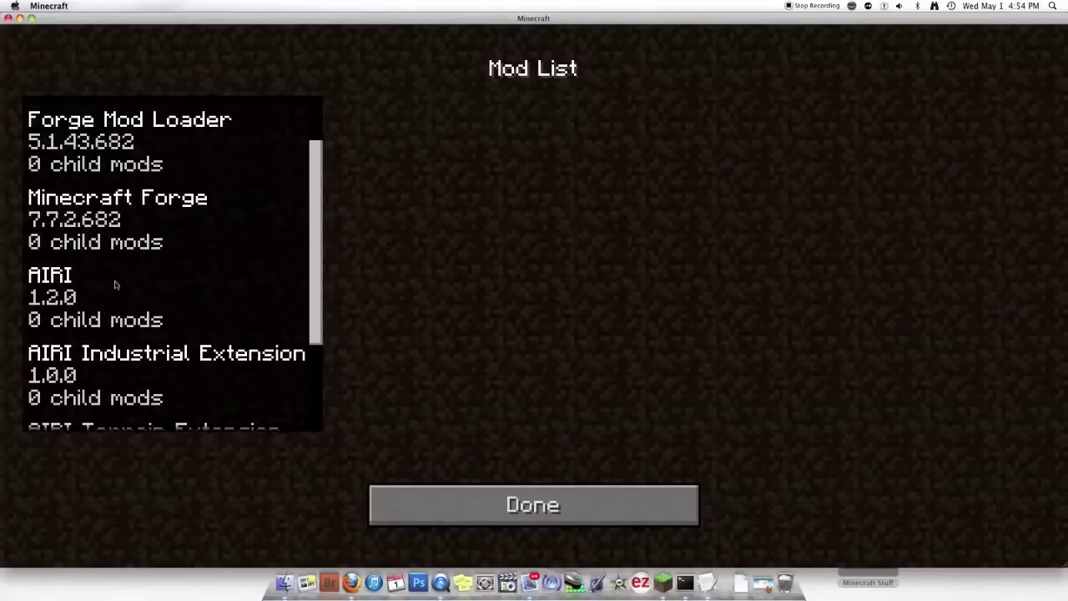
pyautogui.click(121, 302)
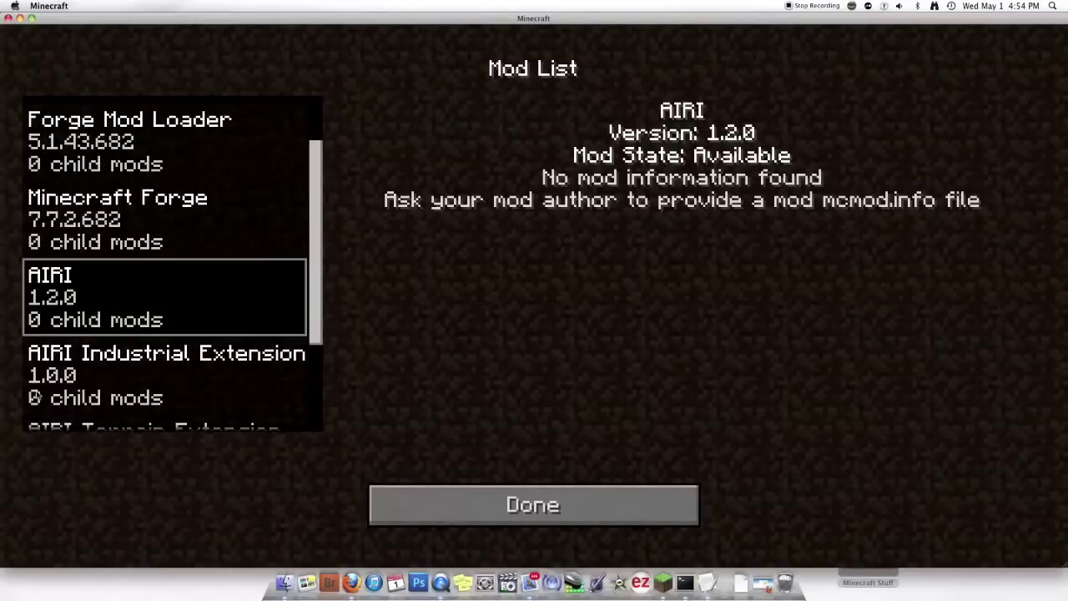
pyautogui.click(38, 394)
pyautogui.scroll(-2, 234, 334)
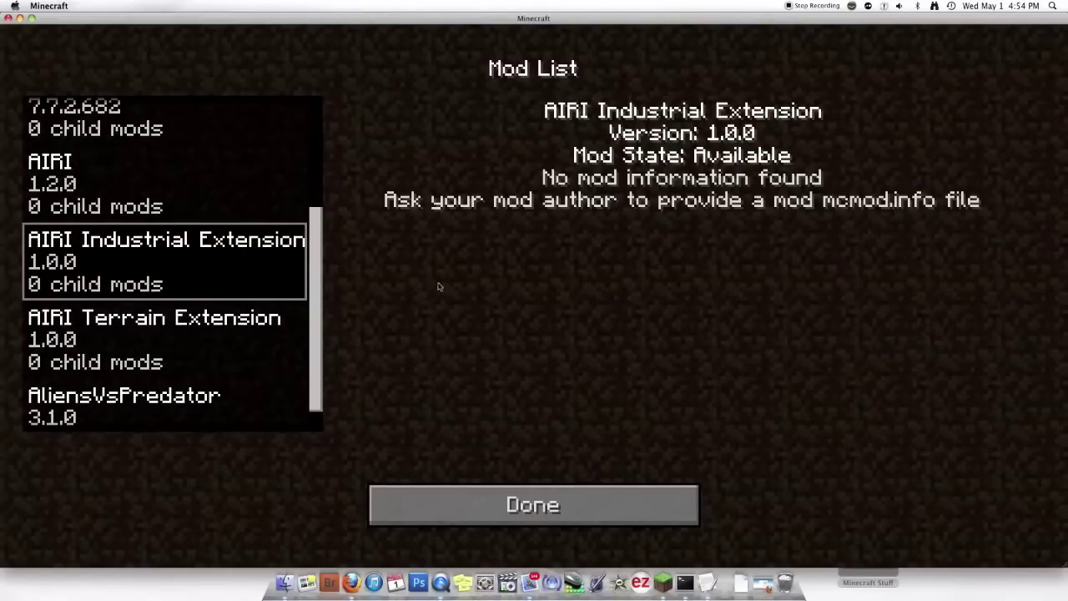
pyautogui.click(138, 327)
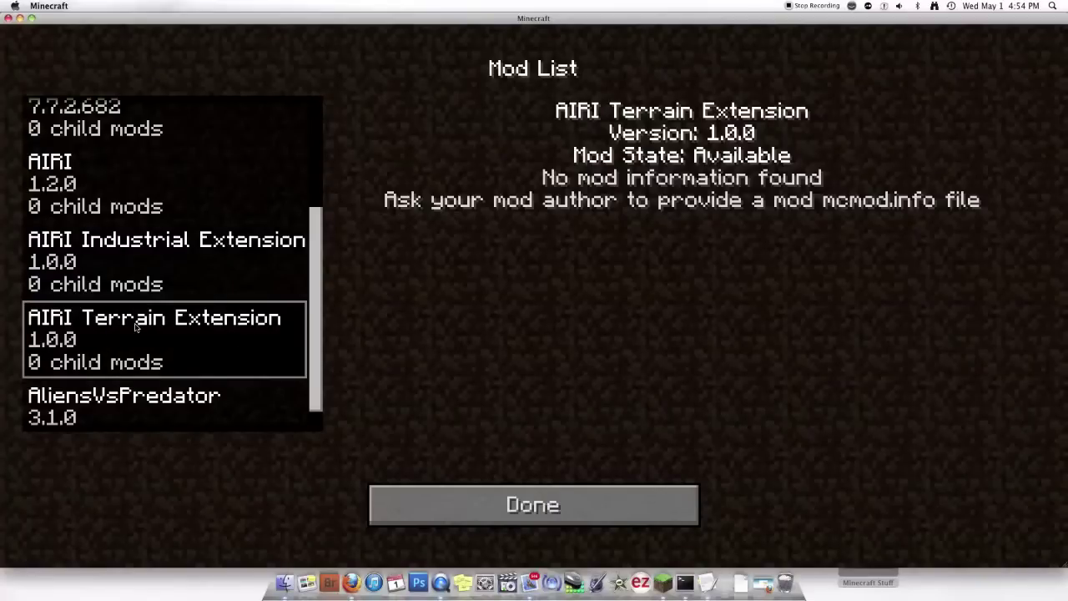
pyautogui.scroll(-1, 135, 327)
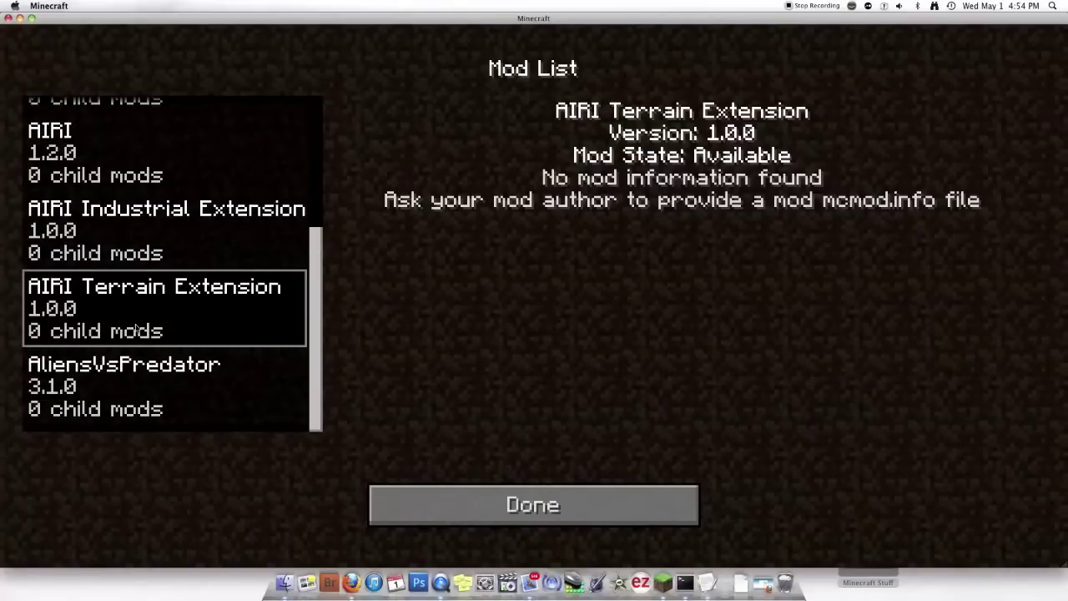
pyautogui.click(130, 384)
pyautogui.click(613, 509)
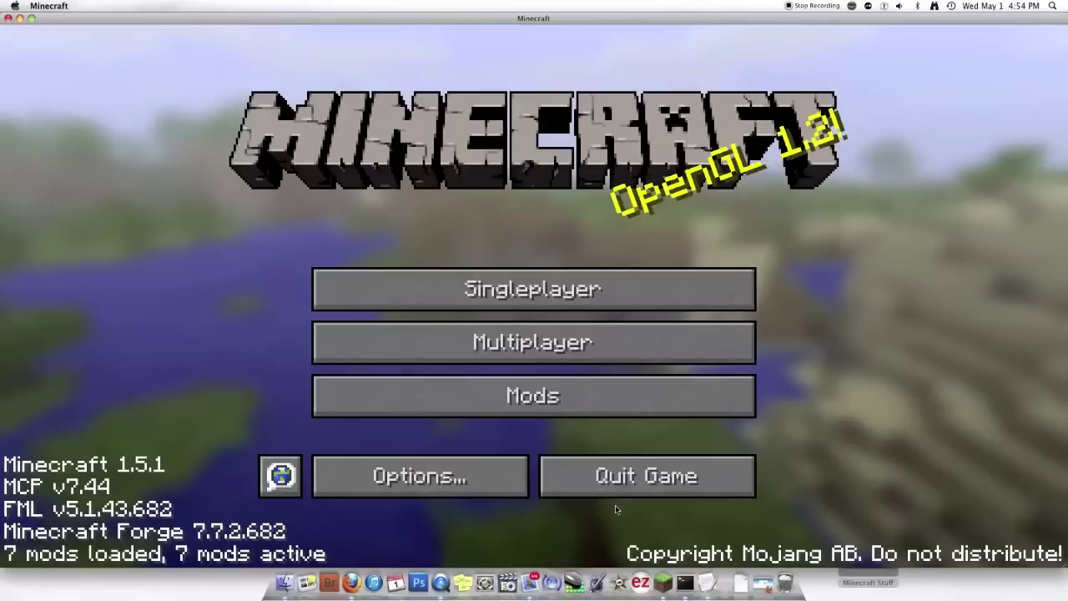
# - Create a new singleplayer world named New World with the game mode set to Creative
pyautogui.click(636, 294)
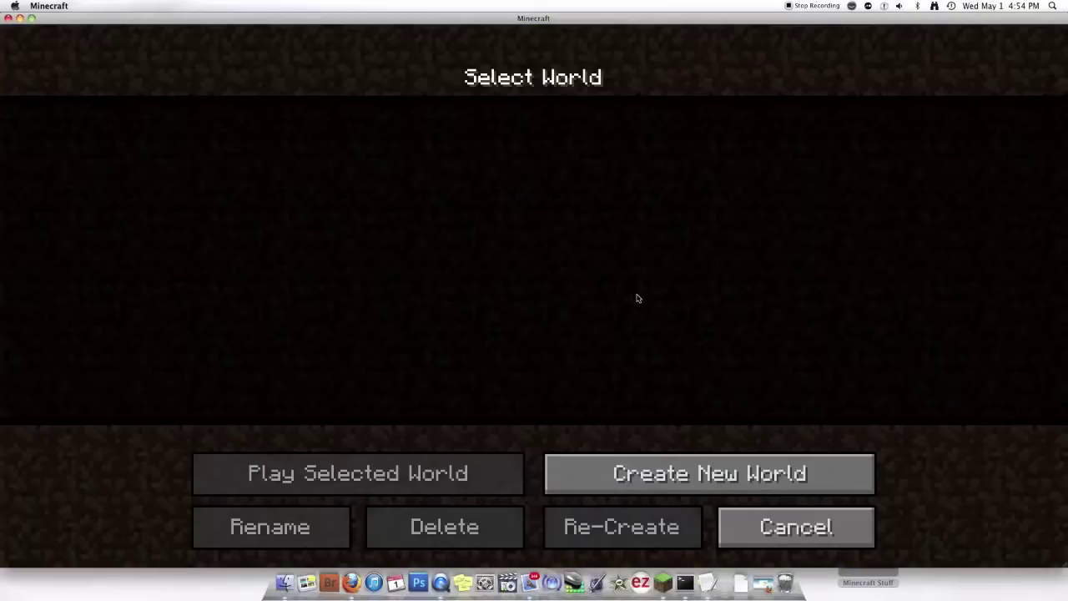
pyautogui.click(706, 460)
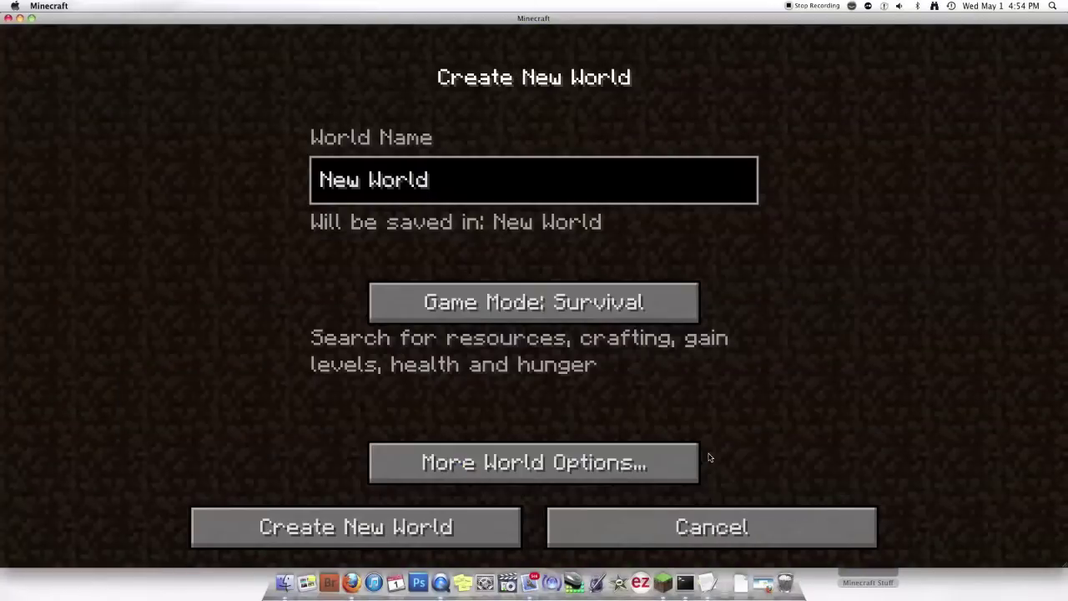
pyautogui.click(381, 312)
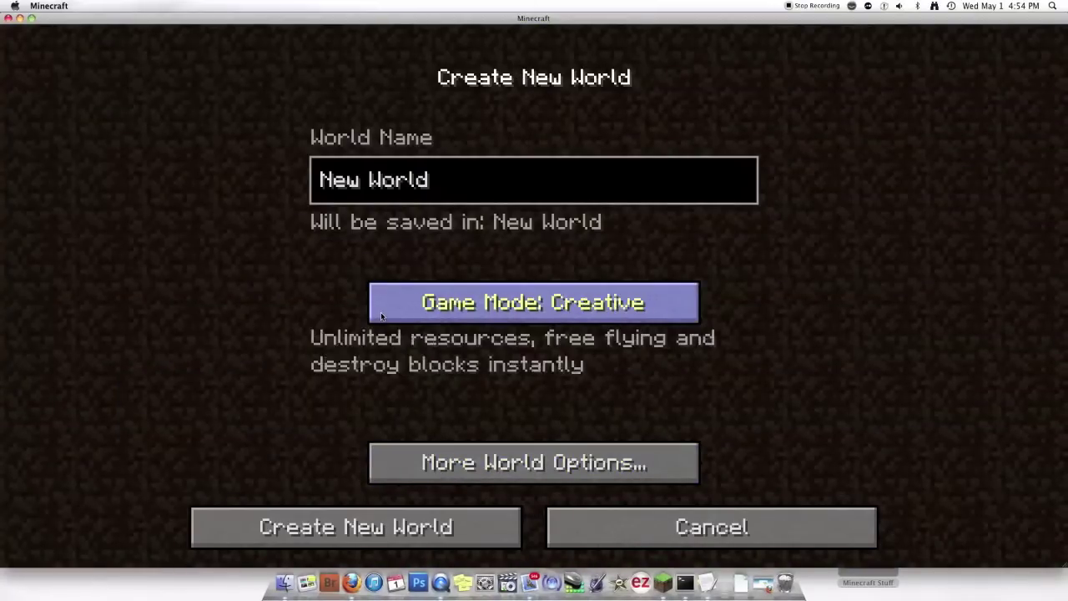
pyautogui.click(309, 535)
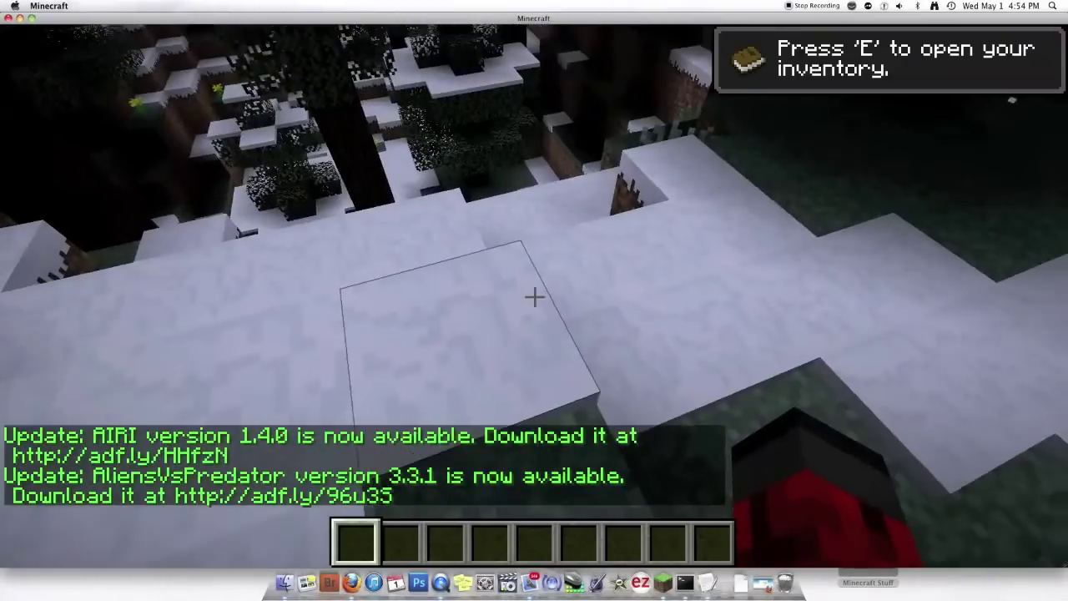
# - View the AliensVsPredator and AIRI extension item categories on the second page of the creative inventory
pyautogui.press('e')
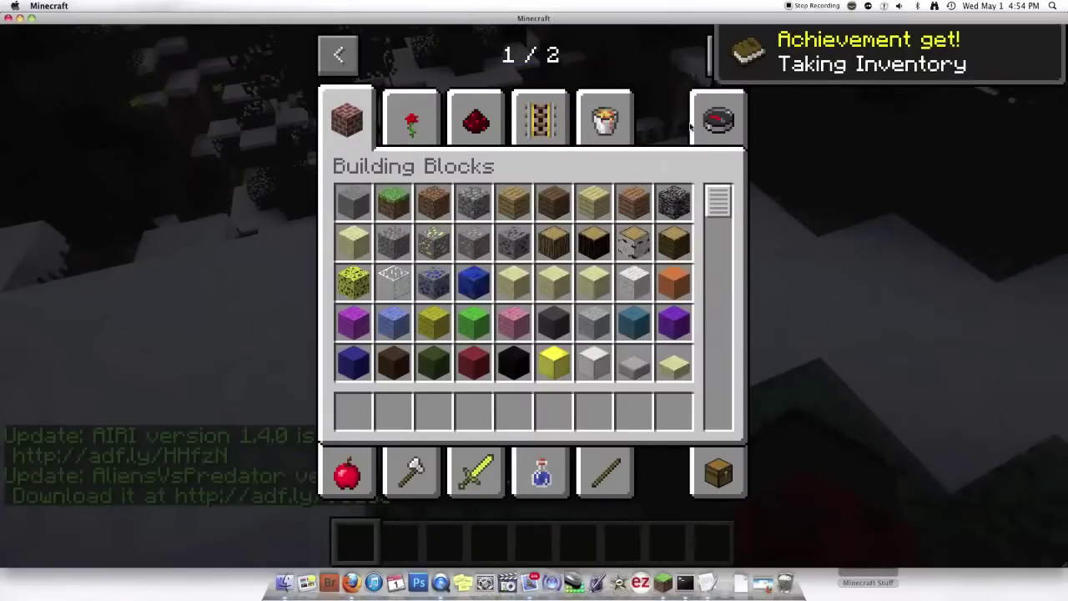
pyautogui.click(726, 54)
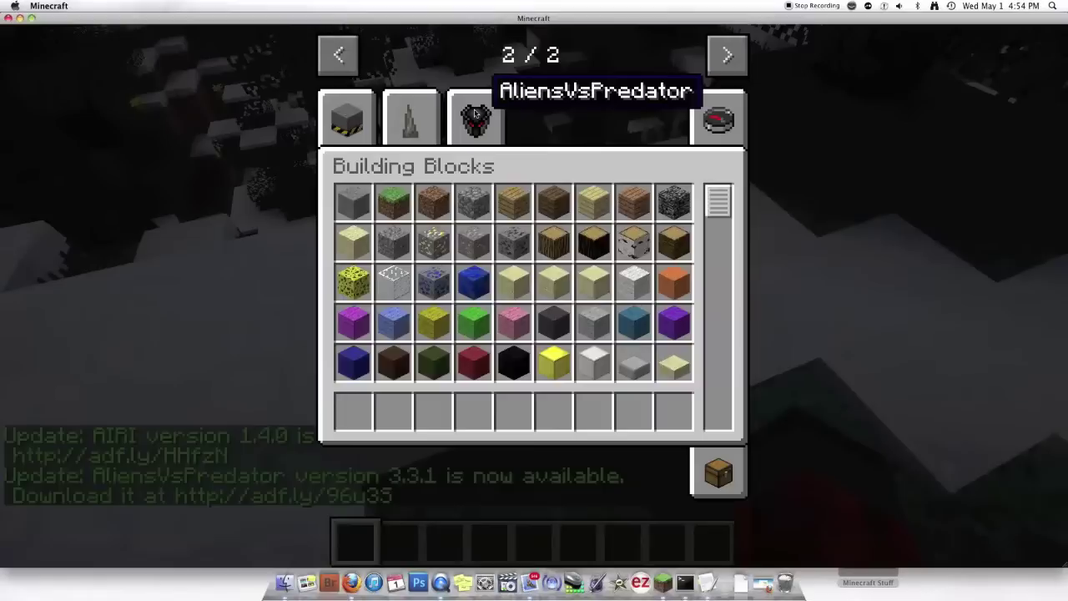
pyautogui.click(474, 114)
pyautogui.click(417, 118)
pyautogui.click(350, 119)
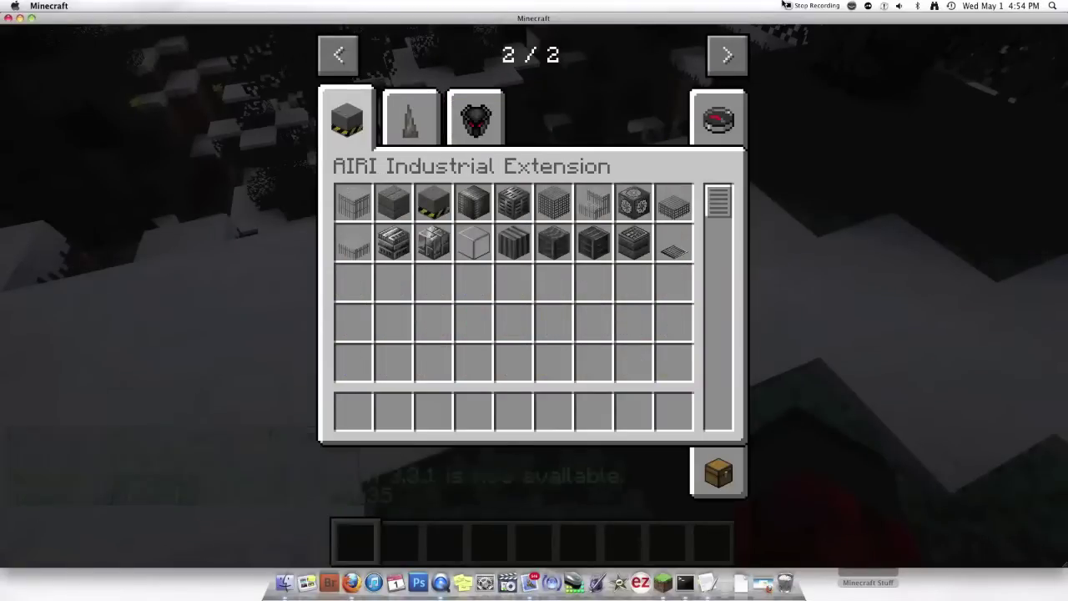